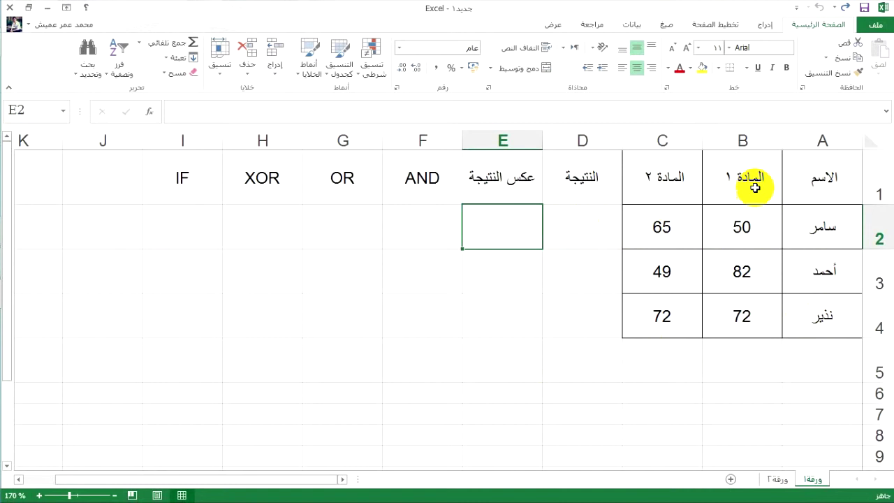
# Enter the formula =TRUE in cell D2 of the result column.
pyautogui.click(564, 220)
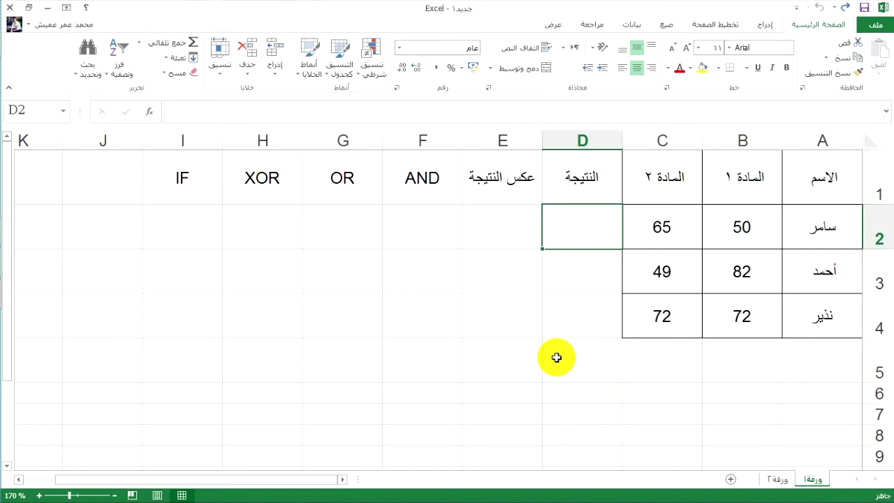
pyautogui.write('=')
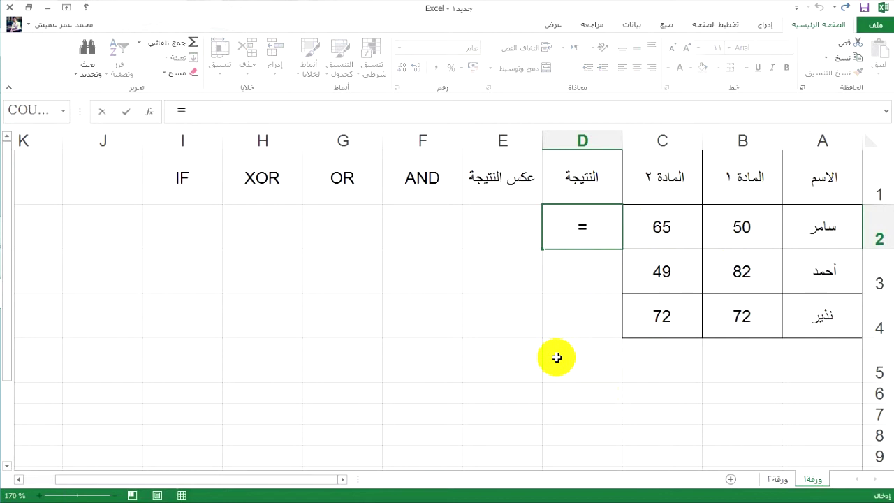
pyautogui.write('T')
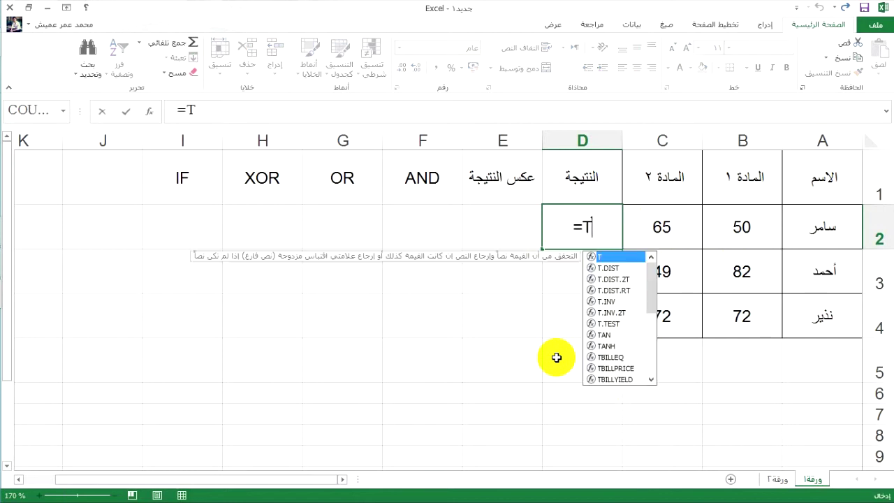
pyautogui.write('R')
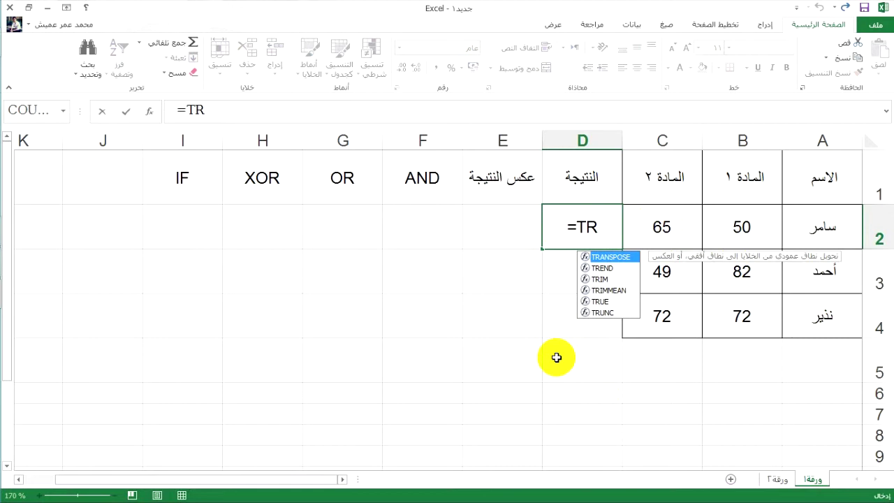
pyautogui.click(595, 301)
pyautogui.doubleClick(595, 302)
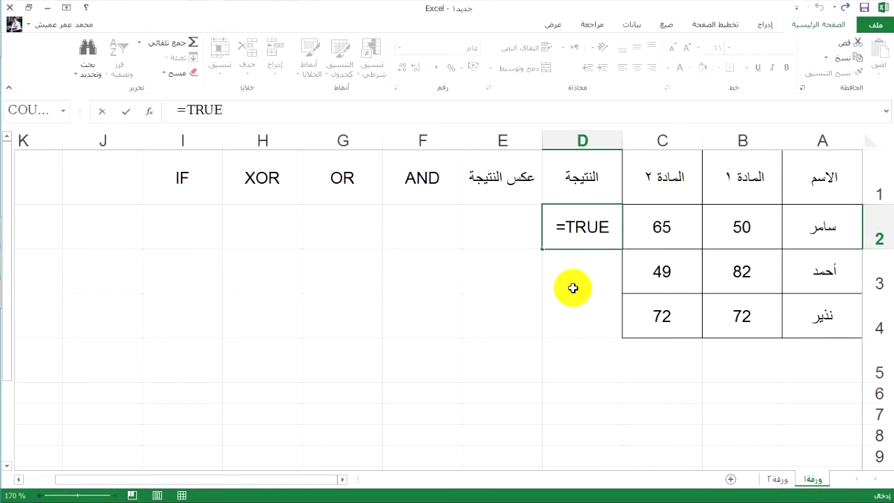
pyautogui.press('Return')
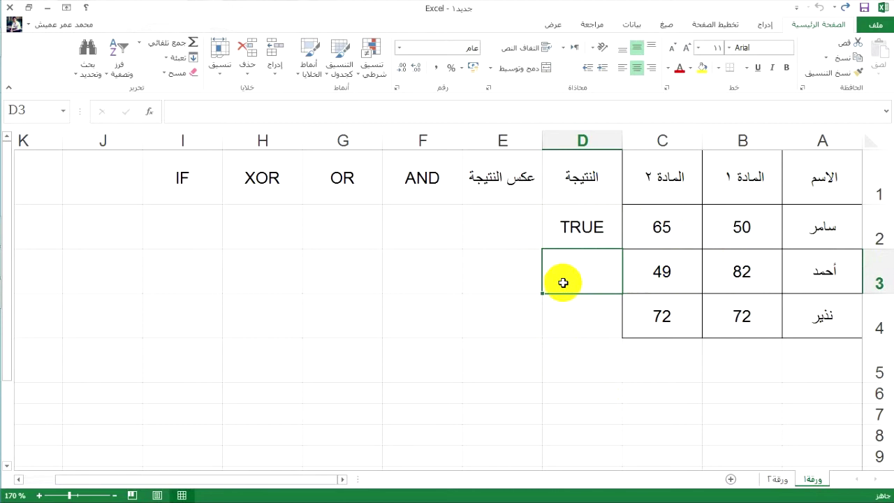
# Enter the formula =FALSE in cell D3 of the result column.
pyautogui.write('=')
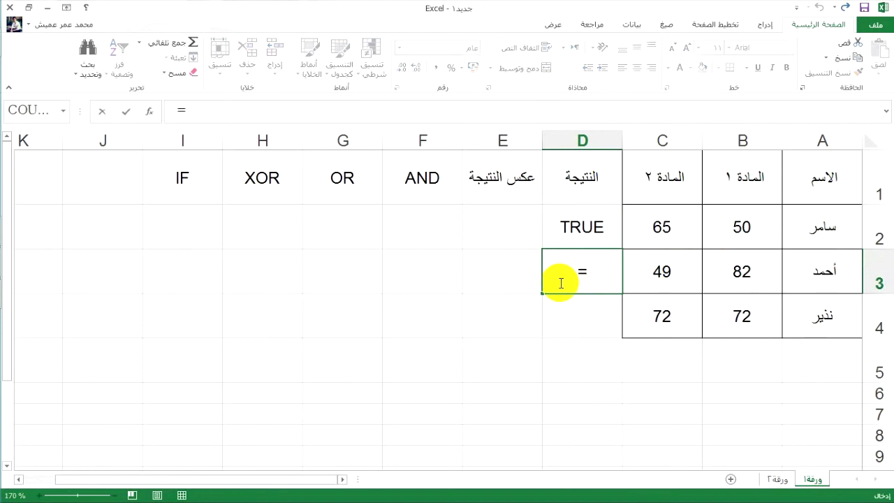
pyautogui.write('F')
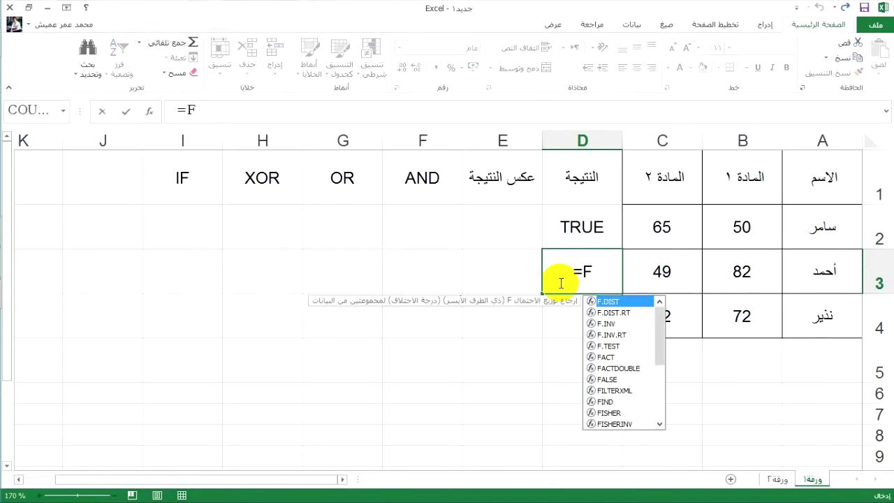
pyautogui.write('A')
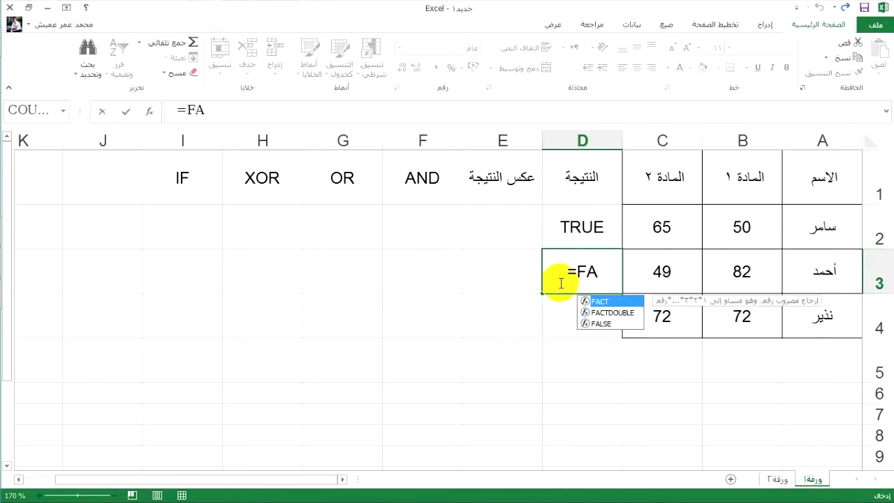
pyautogui.doubleClick(601, 324)
pyautogui.press('Return')
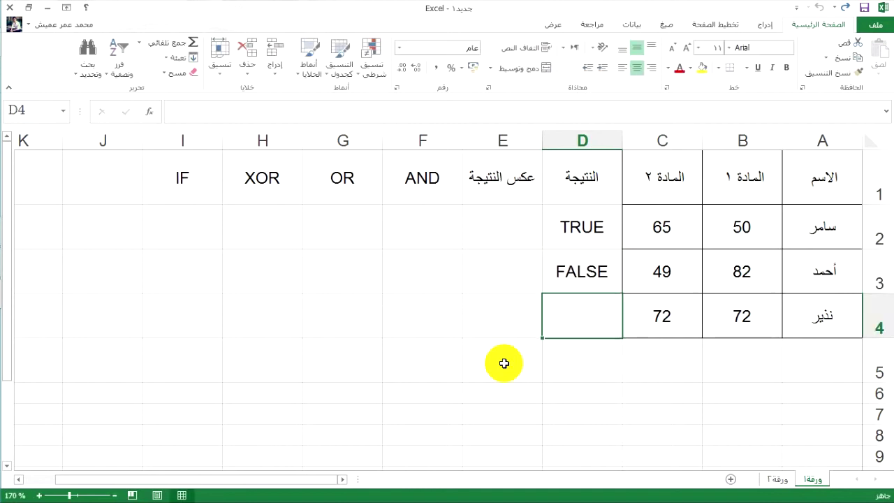
# Copy the formula from D2 into D4 and end the copy mode.
pyautogui.click(597, 227)
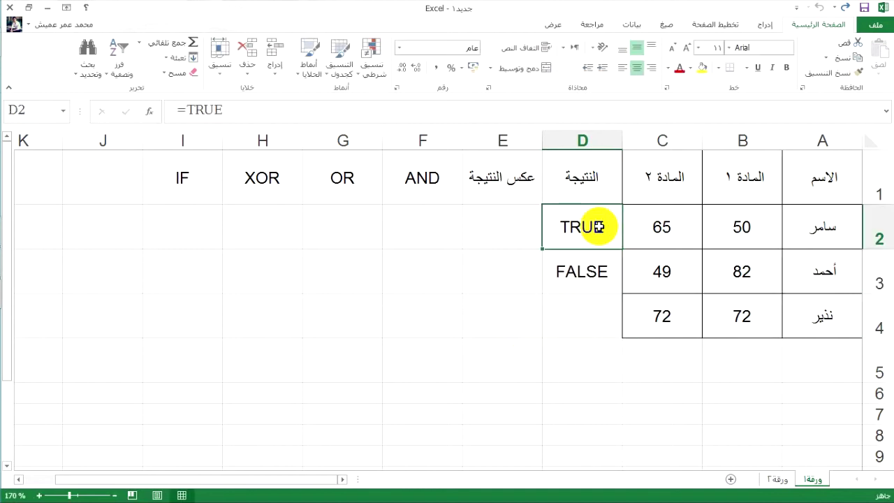
pyautogui.hotkey('ctrl', 'c')
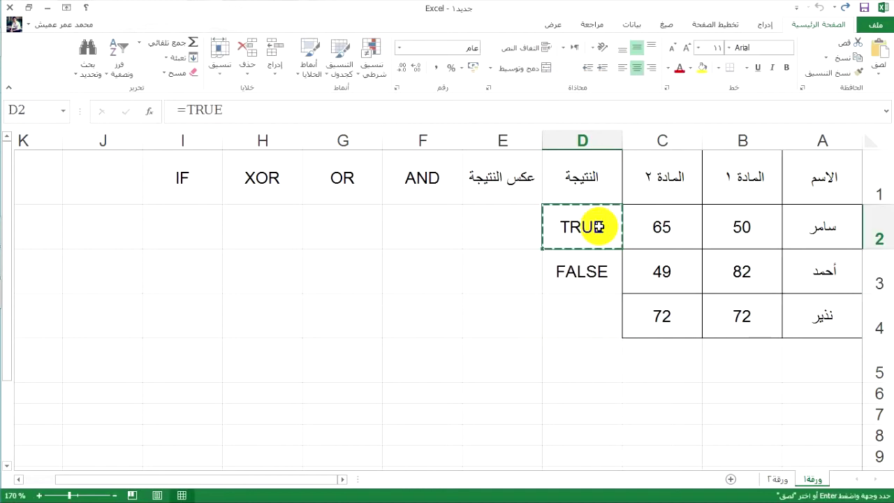
pyautogui.click(588, 318)
pyautogui.hotkey('ctrl', 'v')
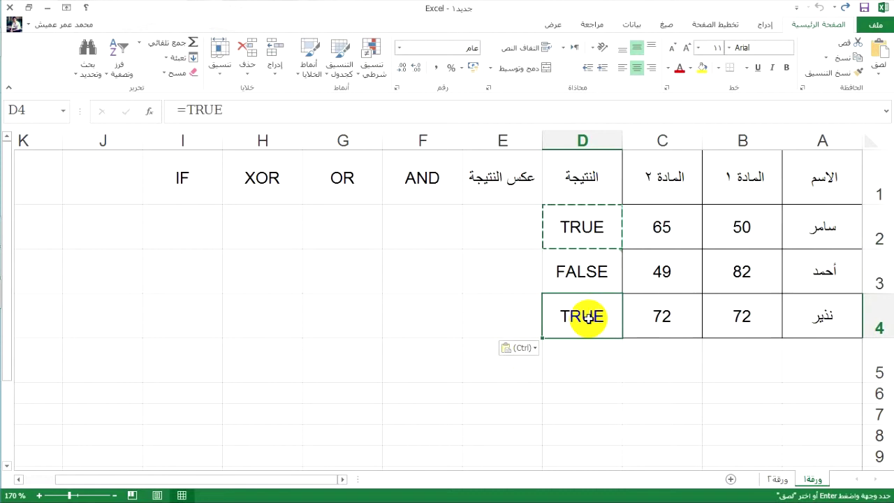
pyautogui.click(431, 295)
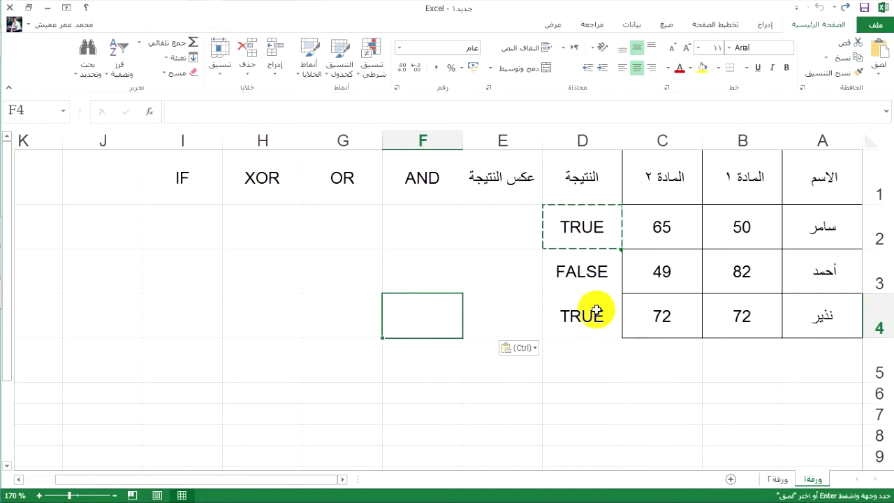
pyautogui.press('Escape')
# Enter the formula =NOT(D2) in cell E2 of the reversed-result column.
pyautogui.click(505, 226)
pyautogui.press('Return')
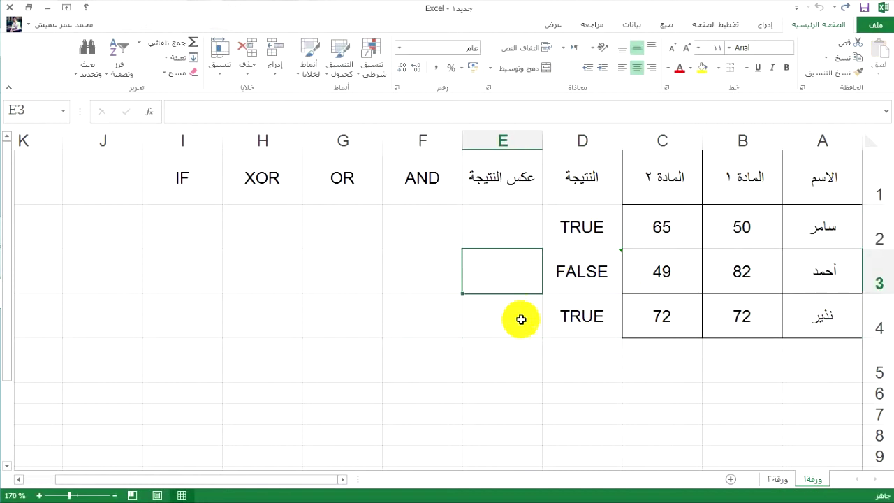
pyautogui.click(592, 273)
pyautogui.click(522, 225)
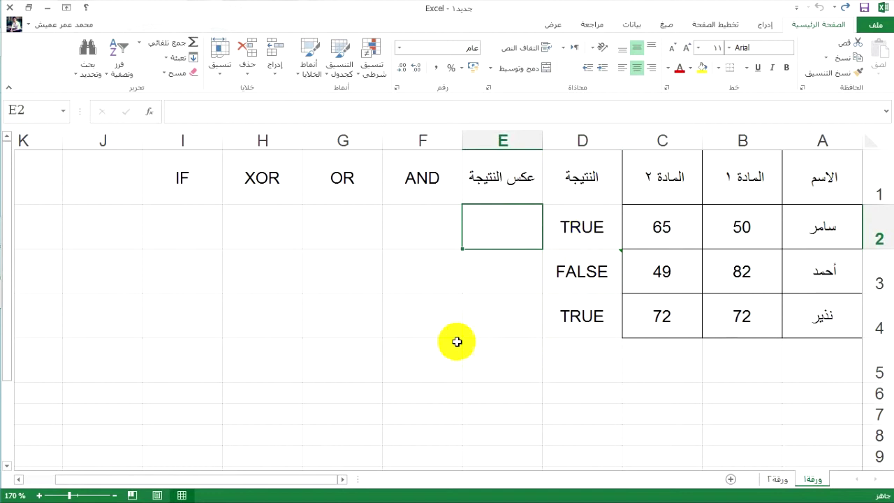
pyautogui.write('-')
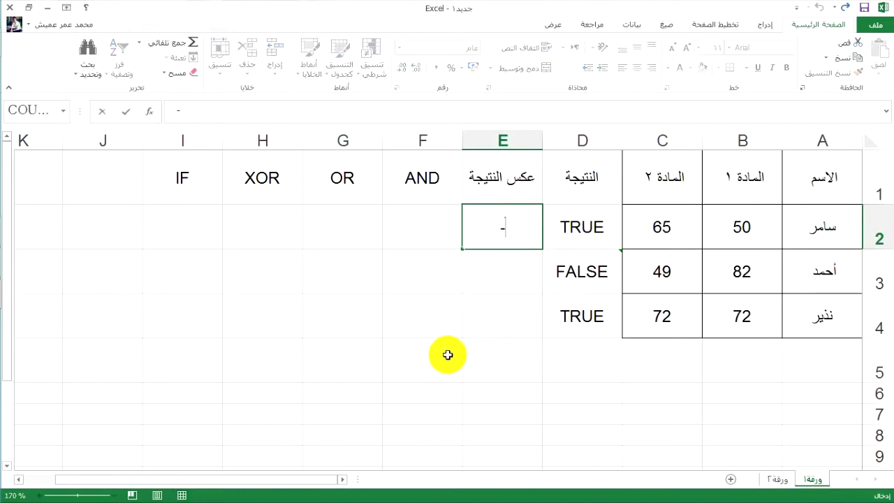
pyautogui.press('BackSpace')
pyautogui.press('BackSpace')
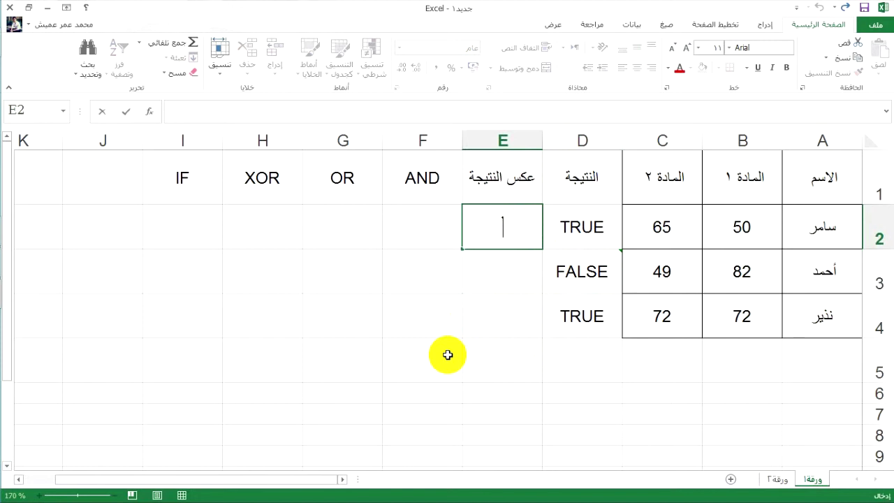
pyautogui.write('=NOT')
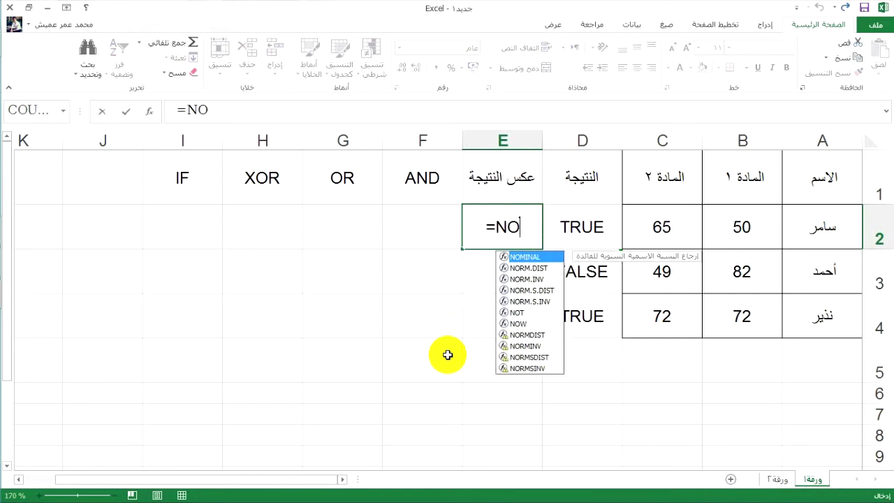
pyautogui.doubleClick(516, 258)
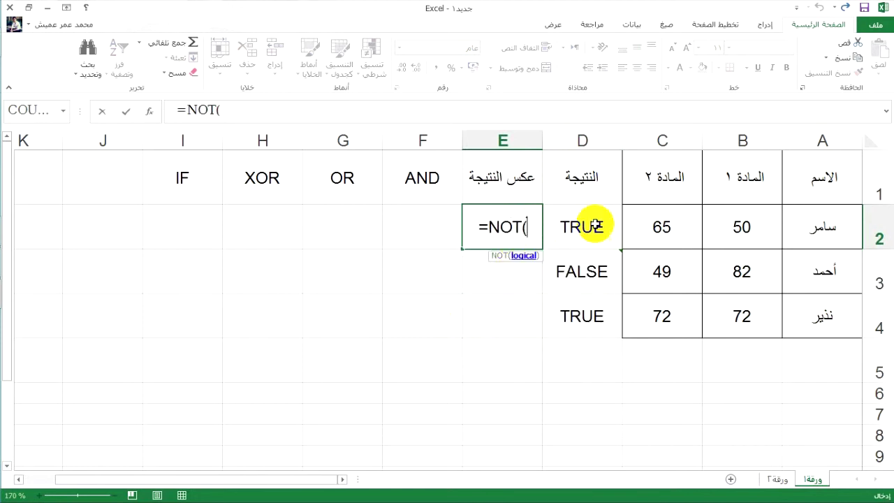
pyautogui.click(598, 226)
pyautogui.press('Return')
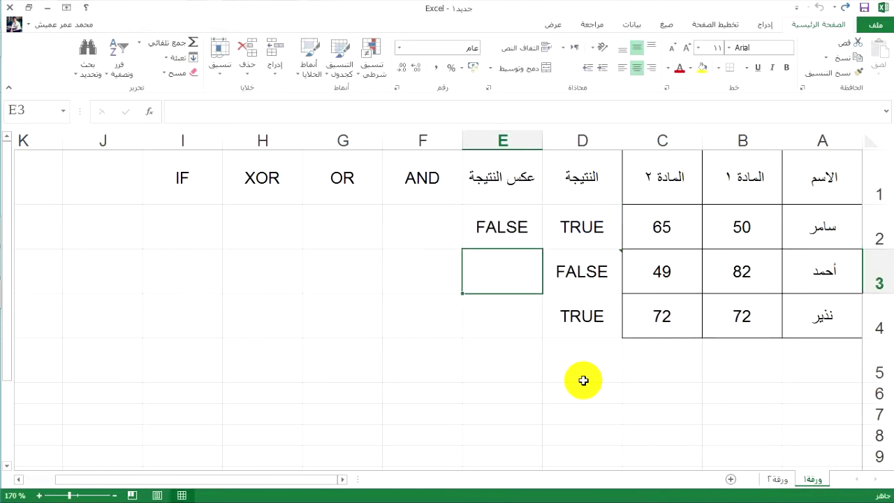
# Fill the NOT formula from E2 down through cell E5.
pyautogui.click(524, 227)
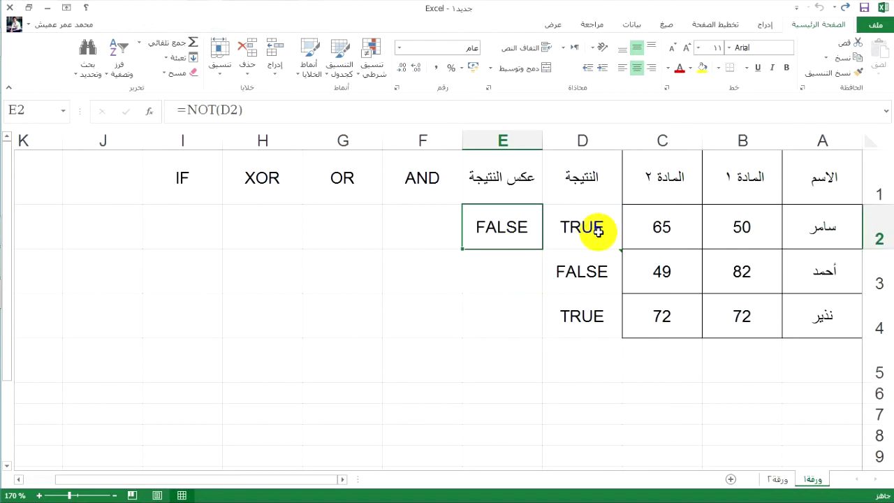
pyautogui.moveTo(462, 249); pyautogui.dragTo(477, 288)
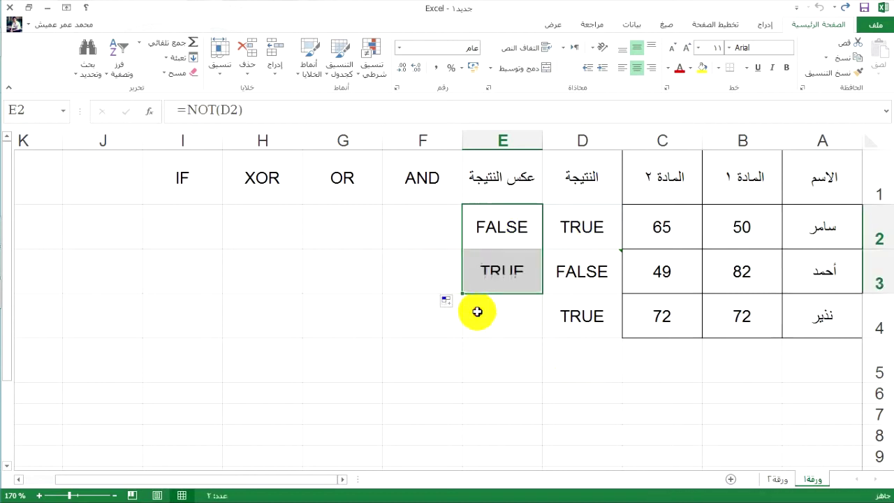
pyautogui.click(473, 305)
pyautogui.click(480, 275)
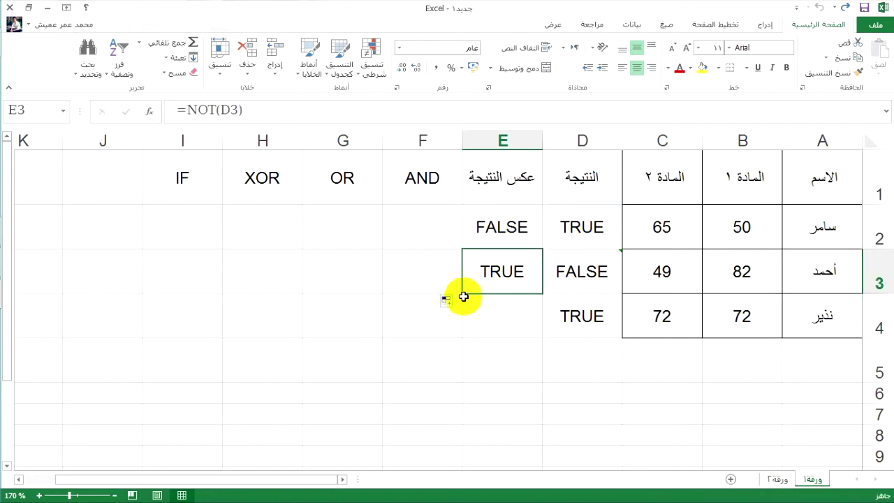
pyautogui.moveTo(463, 296); pyautogui.dragTo(465, 380)
pyautogui.click(504, 302)
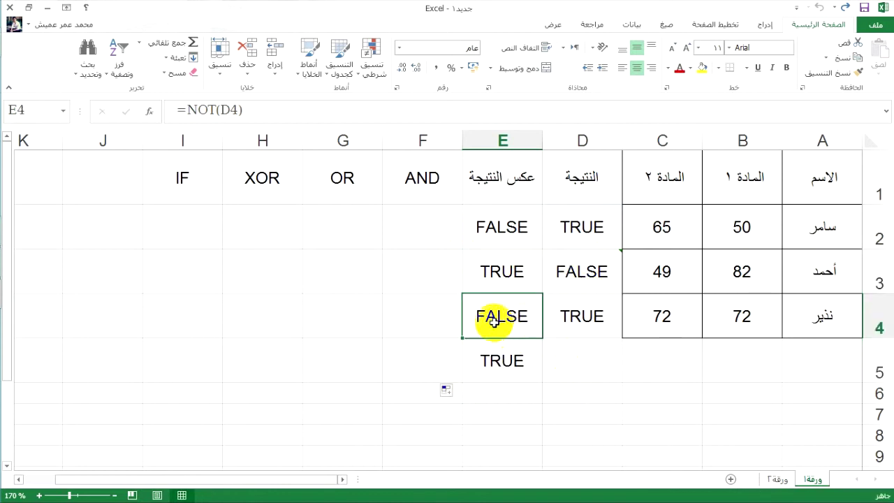
# Enter 55 in D5 to test the NOT formula in E5 with a number.
pyautogui.click(587, 361)
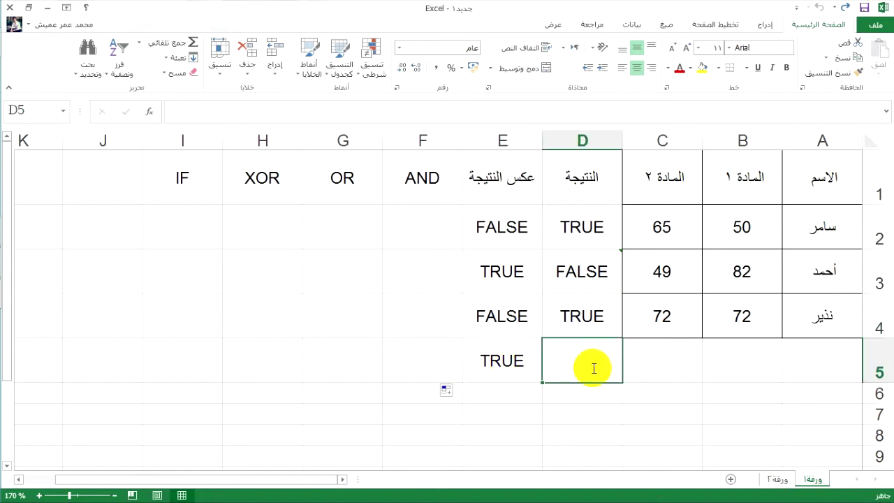
pyautogui.write('55')
pyautogui.press('Return')
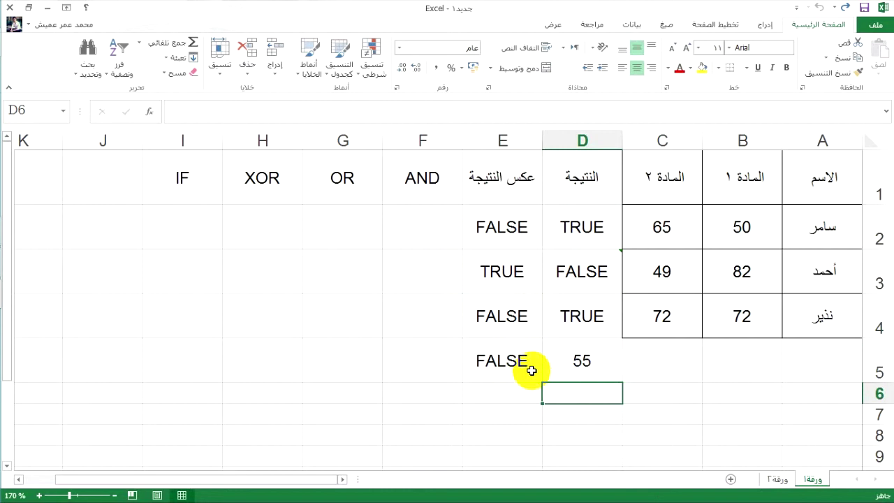
# Clear the contents of cells D5 and E5.
pyautogui.moveTo(499, 362); pyautogui.dragTo(567, 359)
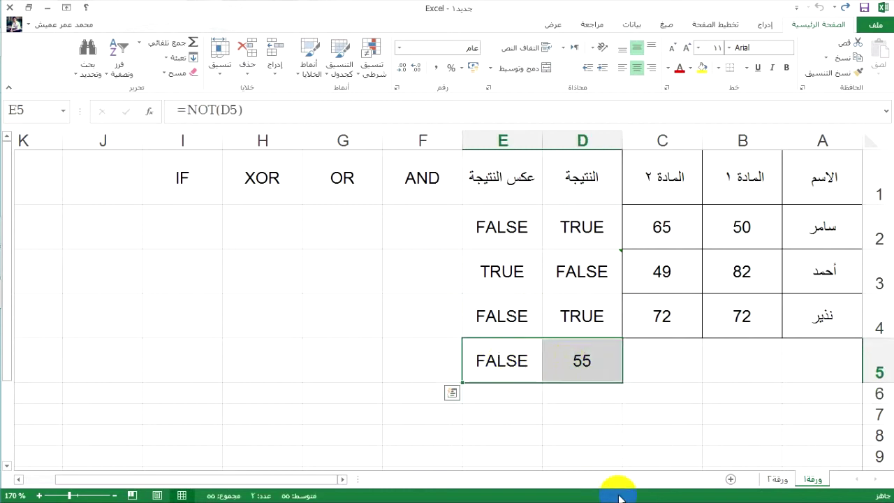
pyautogui.press('Delete')
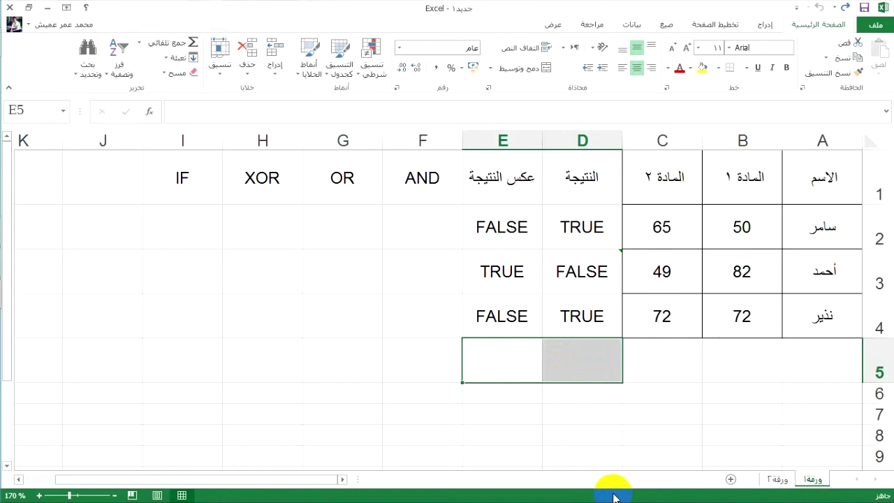
pyautogui.click(540, 255)
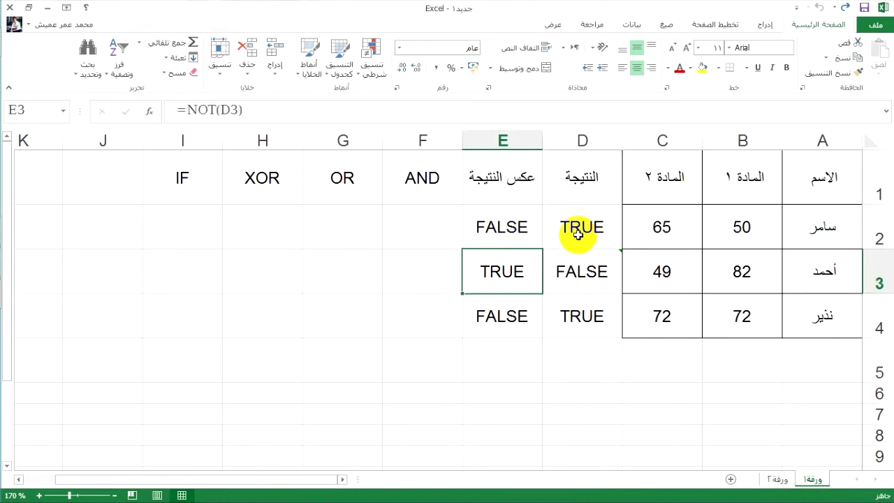
# Enter an AND formula over the range D2:E2 in cell F2.
pyautogui.click(424, 227)
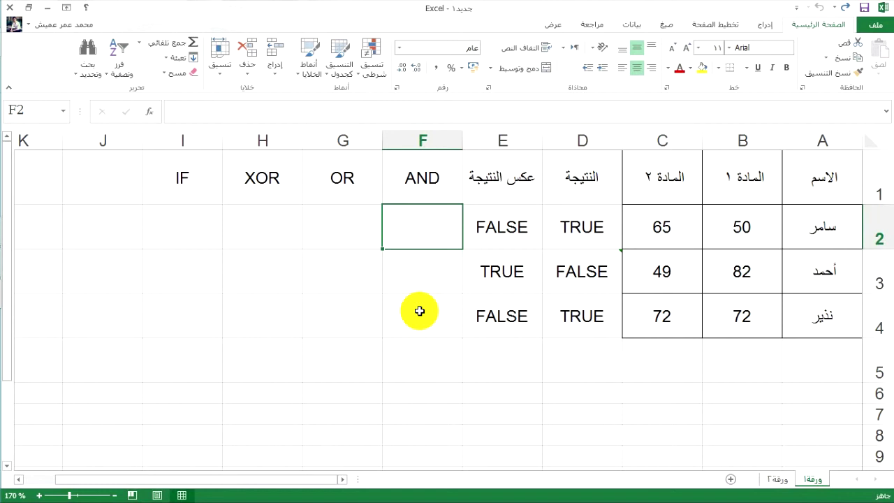
pyautogui.write('=AND')
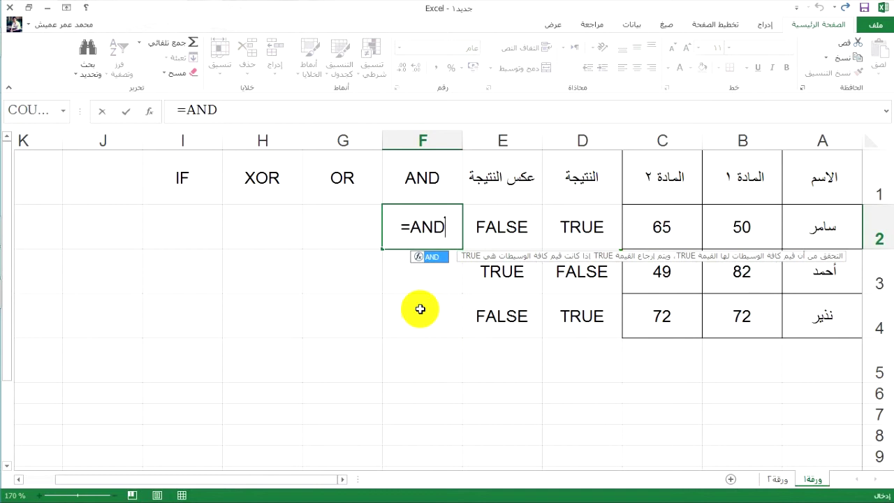
pyautogui.doubleClick(435, 260)
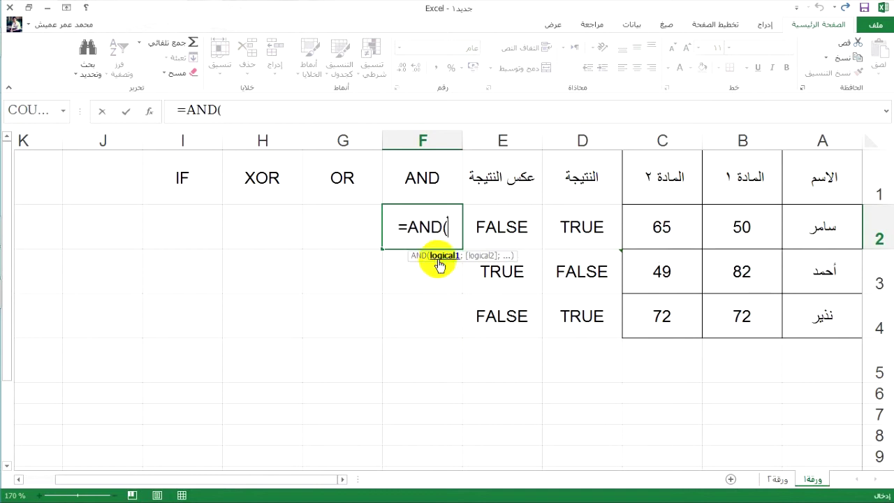
pyautogui.moveTo(593, 227); pyautogui.dragTo(518, 235)
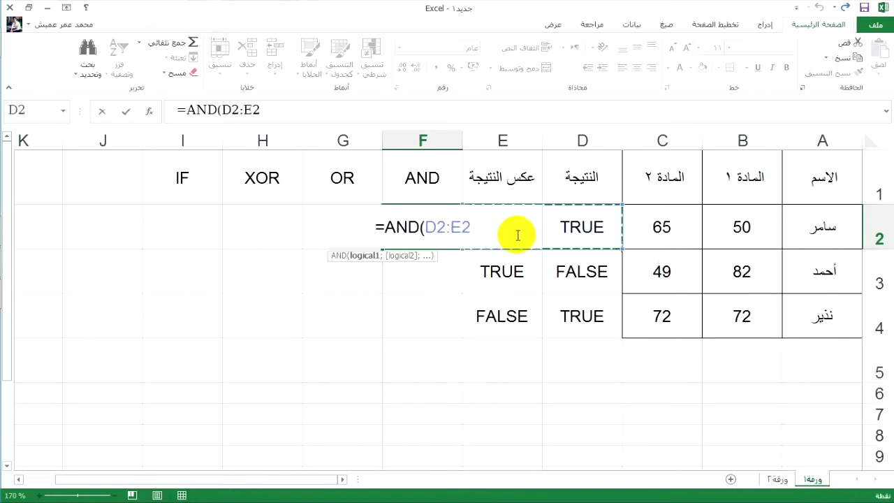
pyautogui.press('Return')
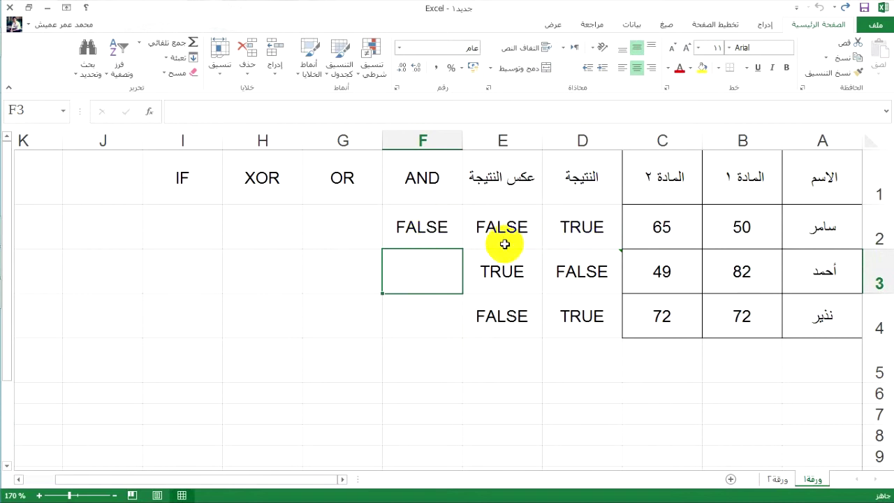
# Fill the AND formula from F2 down through cell F4.
pyautogui.click(438, 228)
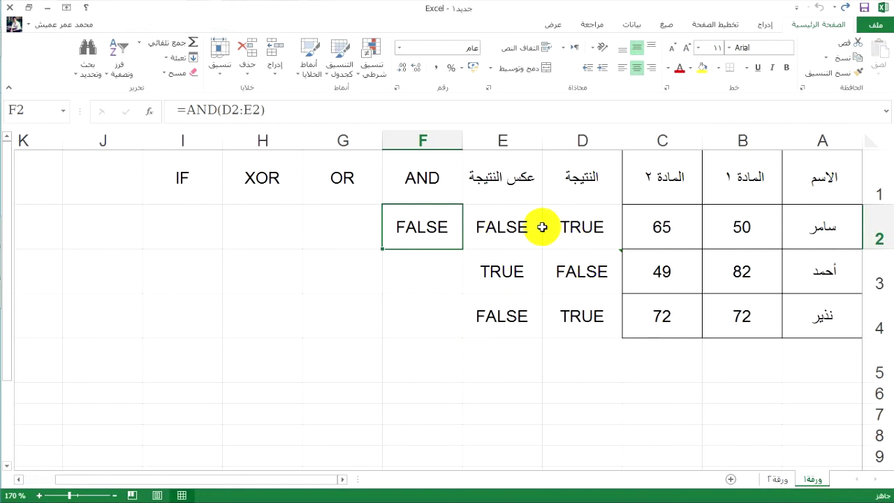
pyautogui.moveTo(383, 249); pyautogui.dragTo(389, 351)
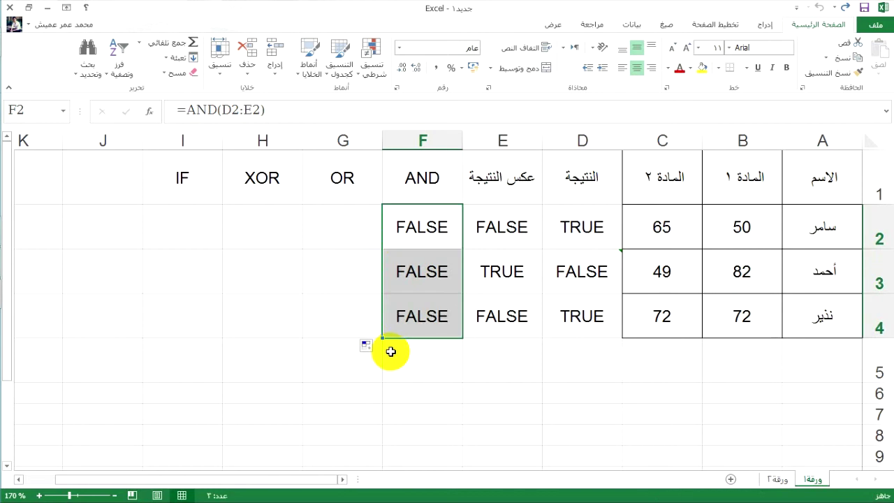
# Copy the TRUE formula from cell D4 into cells D5 and E5 to make an extra test row.
pyautogui.click(565, 366)
pyautogui.click(582, 309)
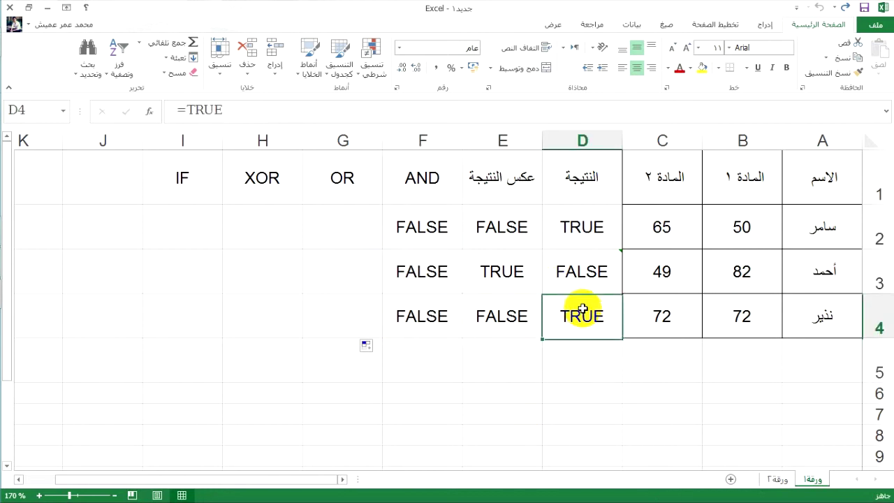
pyautogui.hotkey('ctrl', 'c')
pyautogui.press('Down')
pyautogui.hotkey('ctrl', 'v')
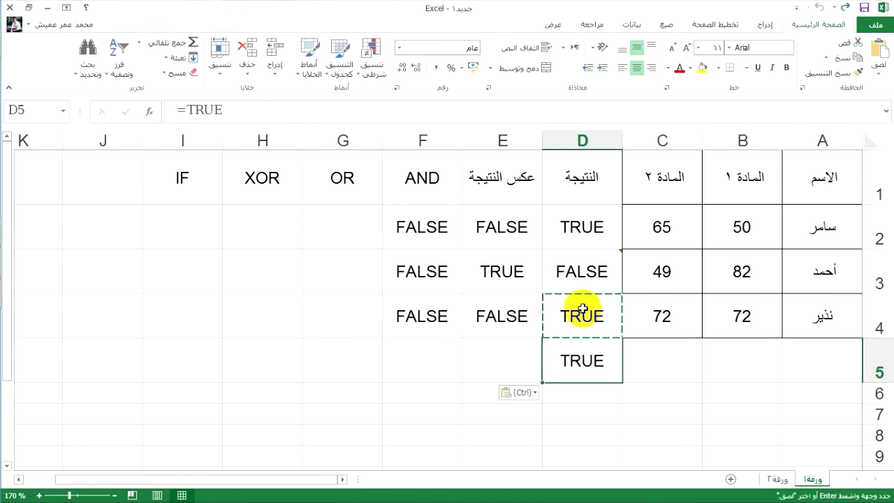
pyautogui.press('Left')
pyautogui.hotkey('ctrl', 'v')
pyautogui.press('Left')
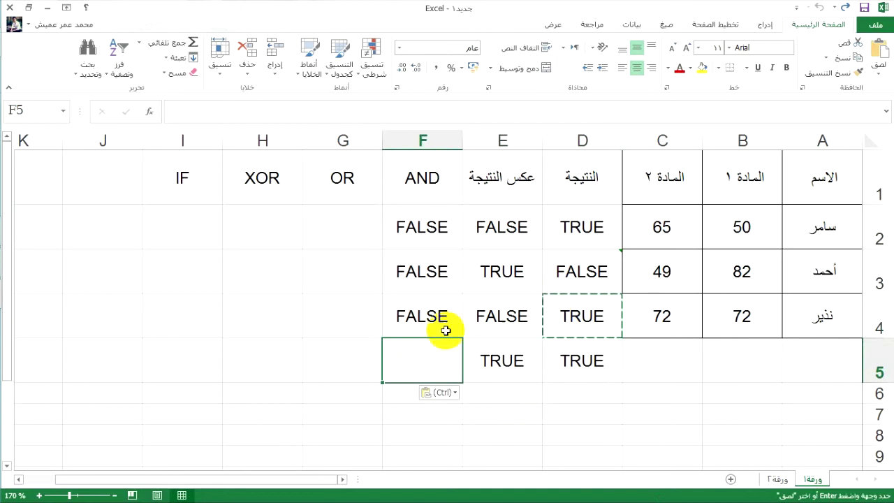
# Extend the AND formula from F4 into cell F5 and check the copied formula.
pyautogui.click(431, 316)
pyautogui.moveTo(383, 337); pyautogui.dragTo(383, 375)
pyautogui.click(421, 366)
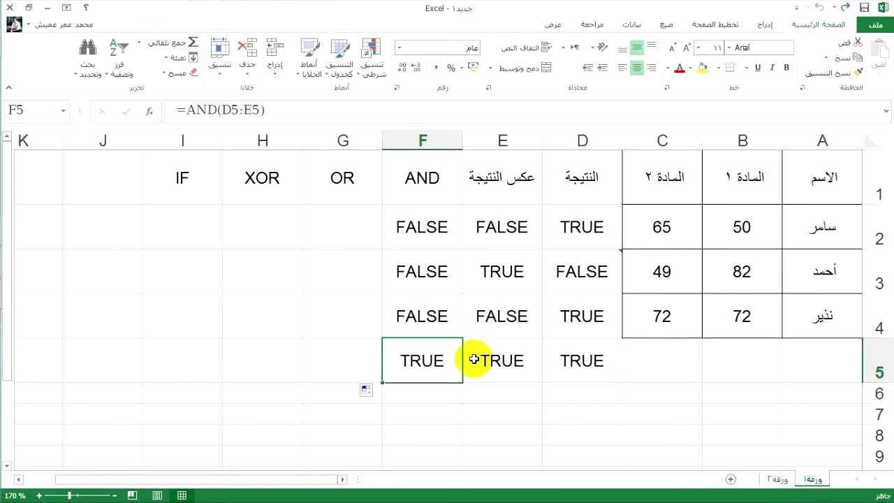
# Enter an OR formula over the range D2:F2 in cell G2 and fill it down through G6.
pyautogui.click(347, 221)
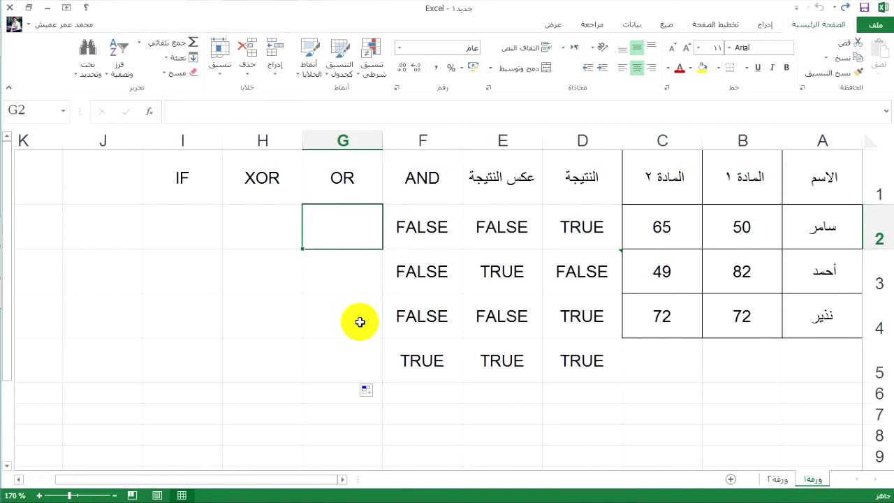
pyautogui.write('=')
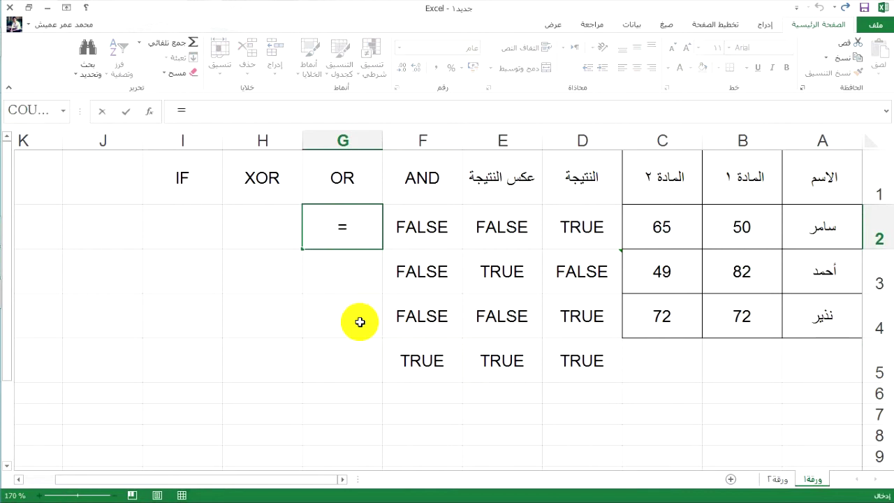
pyautogui.write('OR(')
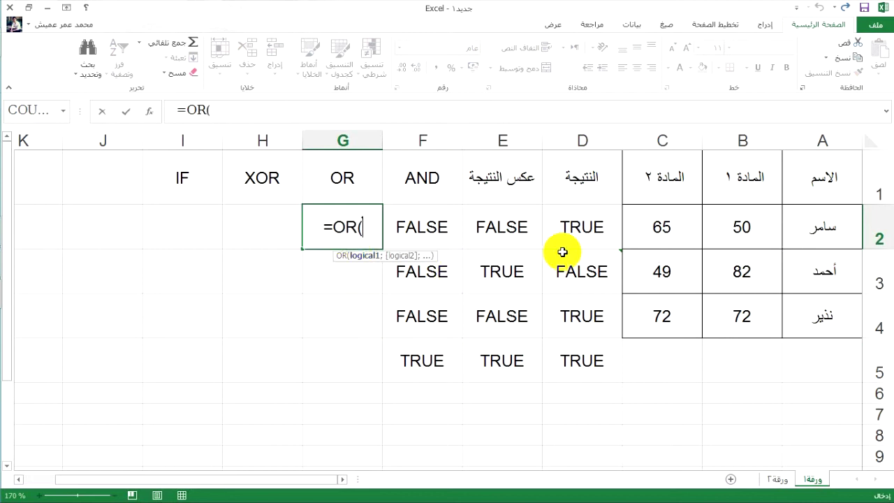
pyautogui.moveTo(591, 238); pyautogui.dragTo(428, 235)
pyautogui.press('Return')
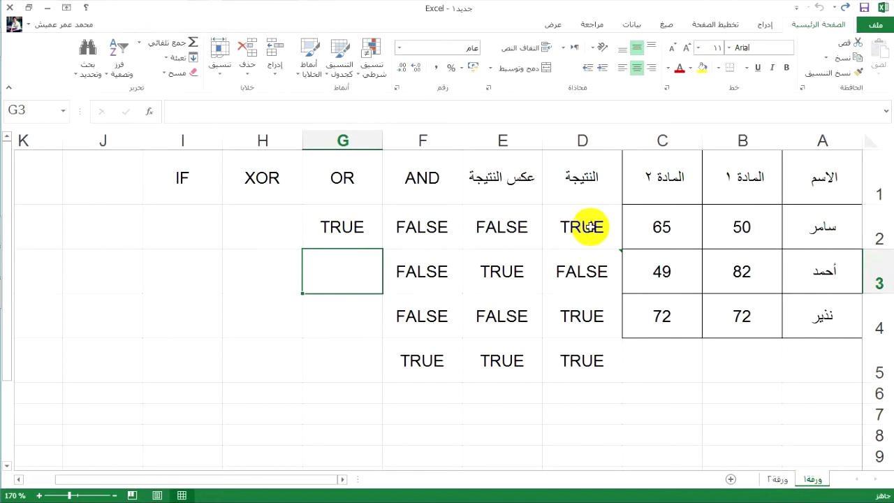
pyautogui.click(330, 229)
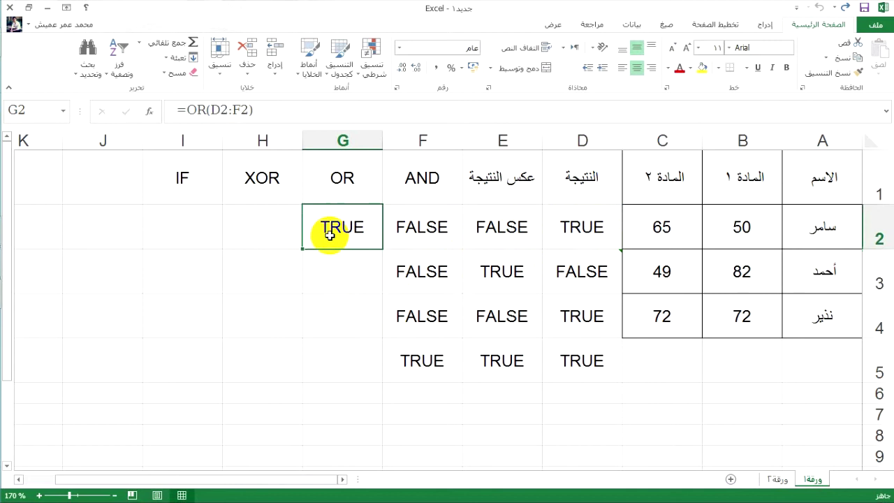
pyautogui.moveTo(304, 249); pyautogui.dragTo(323, 391)
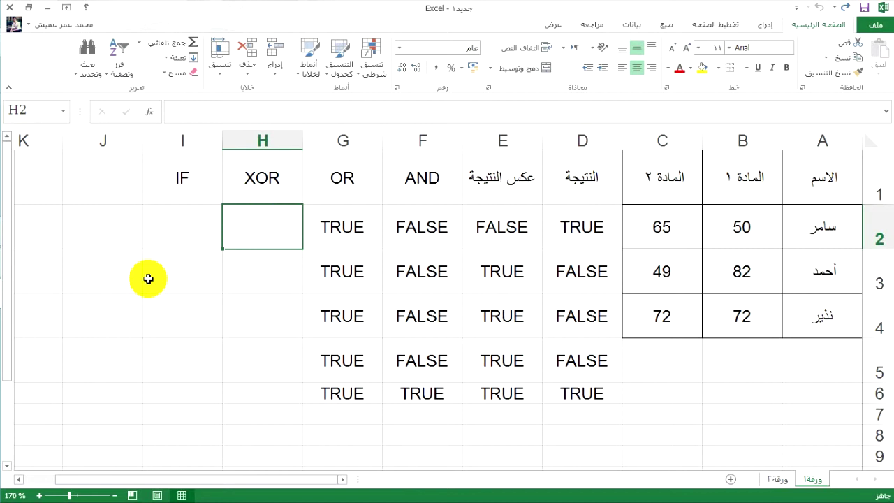
# Enter an XOR formula over the range F2:G2 in cell H2.
pyautogui.write('=')
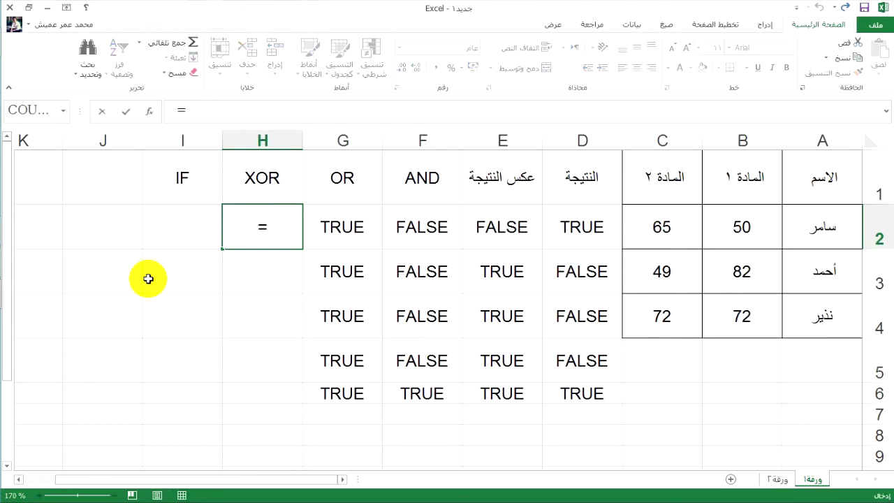
pyautogui.write('XO')
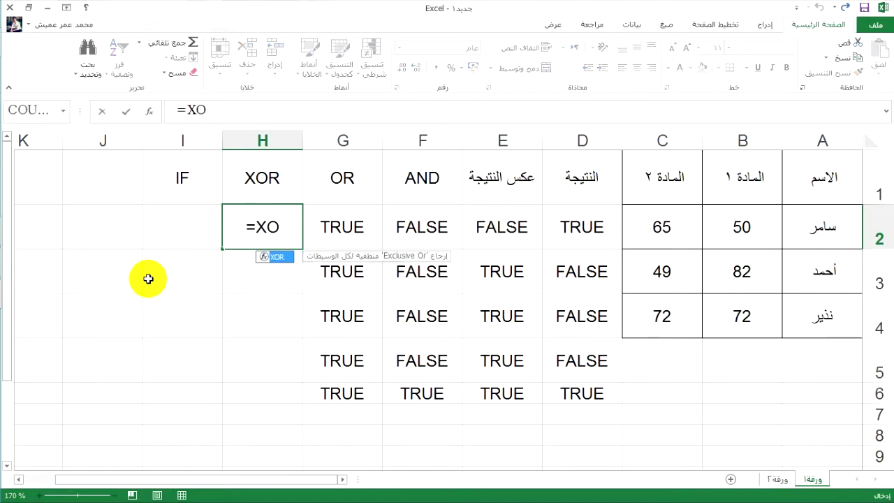
pyautogui.write('R')
pyautogui.doubleClick(276, 259)
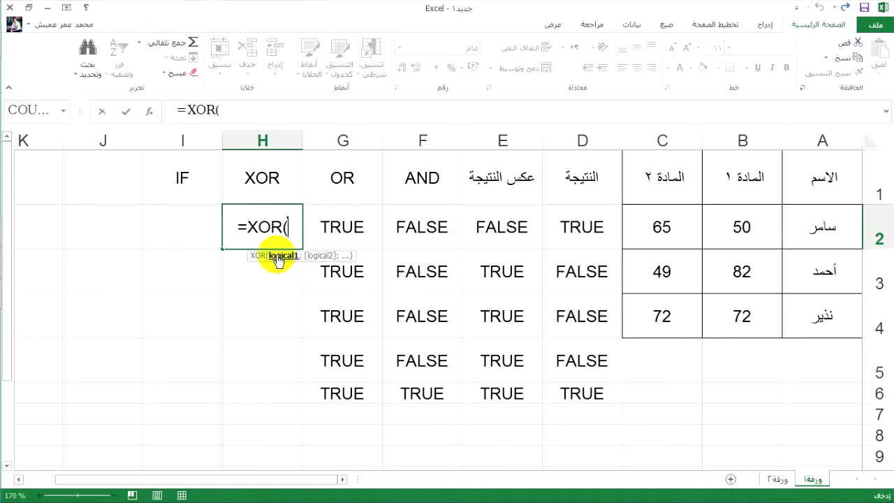
pyautogui.moveTo(356, 225); pyautogui.dragTo(405, 224)
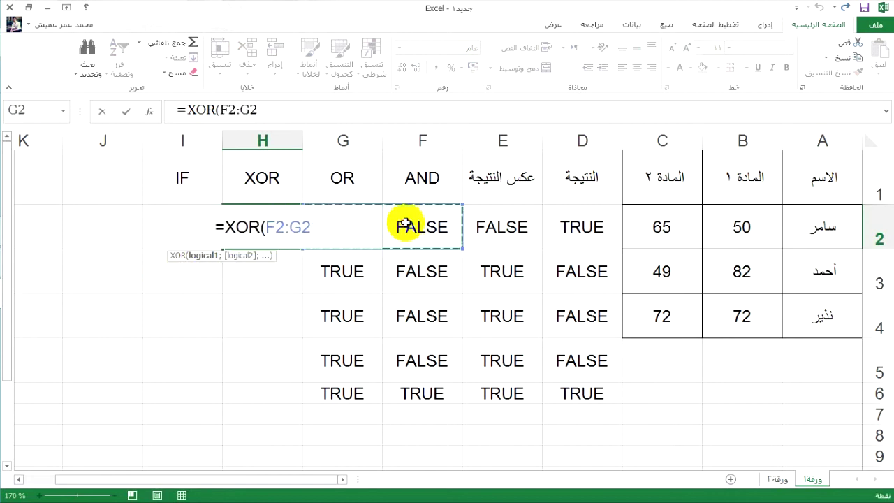
pyautogui.press('Return')
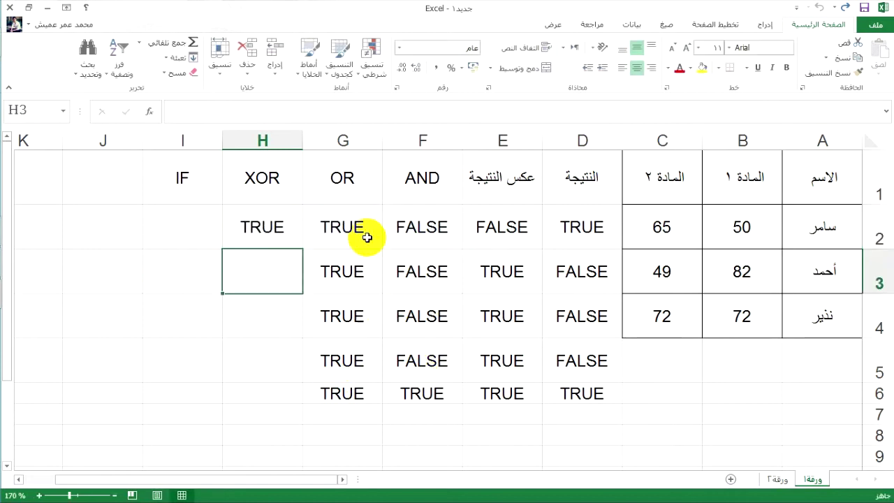
# Fill the XOR formula from H2 down through H6 and compare its input pairs F2:G2 and F6:G6.
pyautogui.click(283, 229)
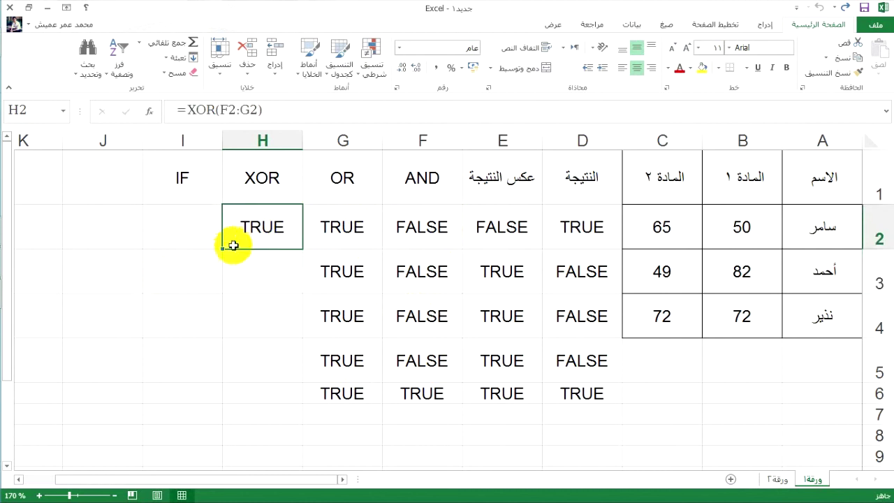
pyautogui.moveTo(225, 253); pyautogui.dragTo(252, 405)
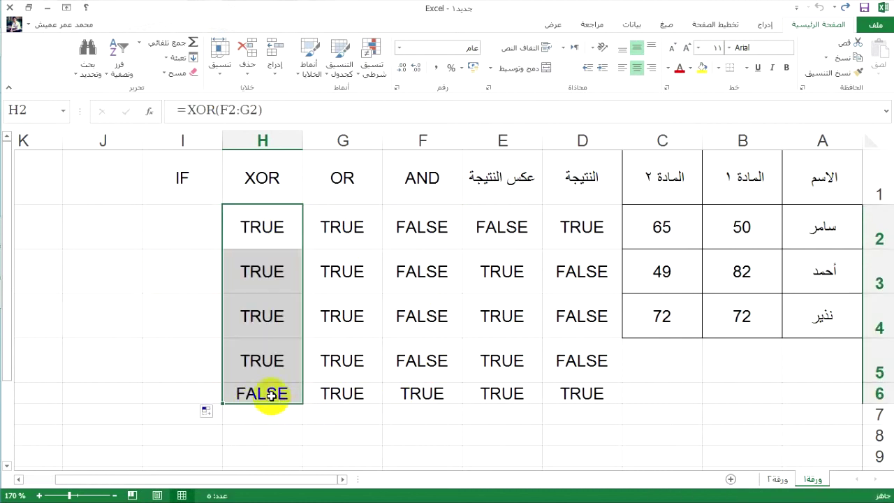
pyautogui.click(271, 395)
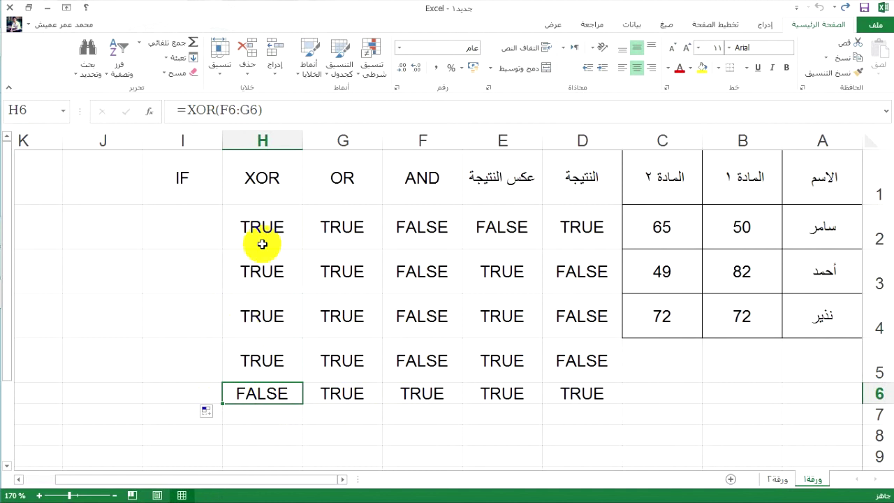
pyautogui.click(366, 229)
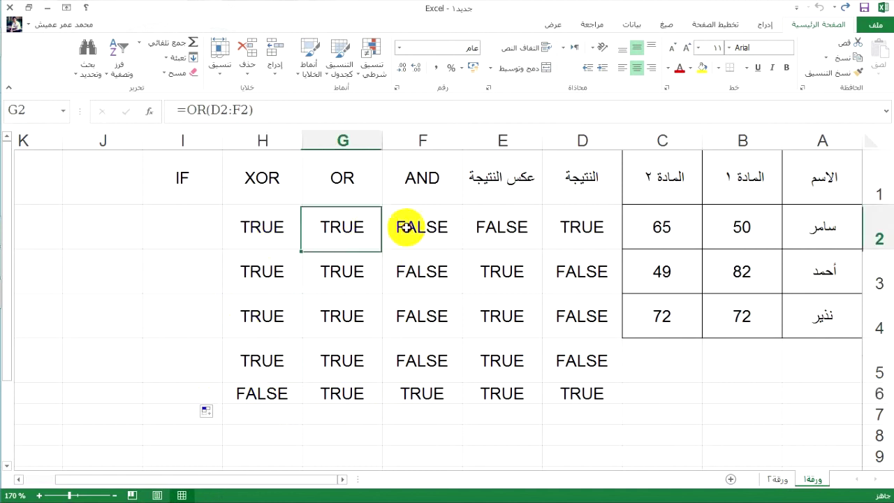
pyautogui.keyDown('shift'); pyautogui.click(407, 227); pyautogui.keyUp('shift')
pyautogui.moveTo(351, 394); pyautogui.dragTo(412, 397)
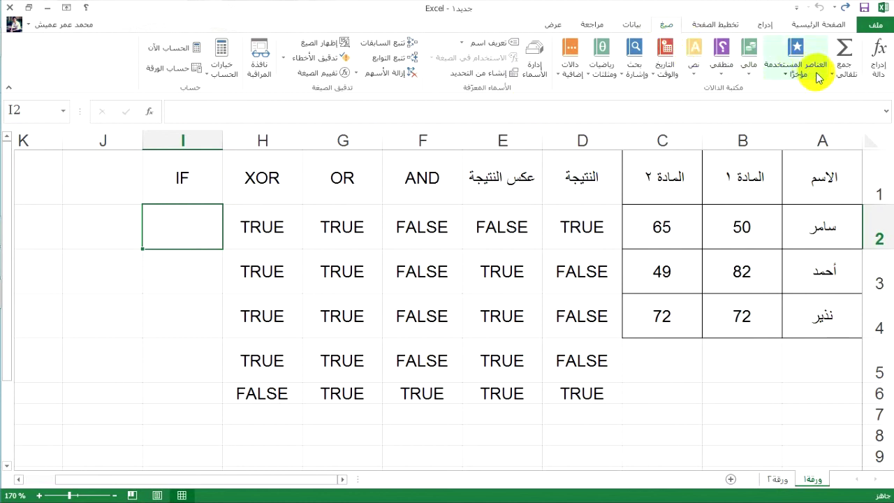
# Insert the IF function in cell I2, choosing it from the list of all functions.
pyautogui.click(795, 77)
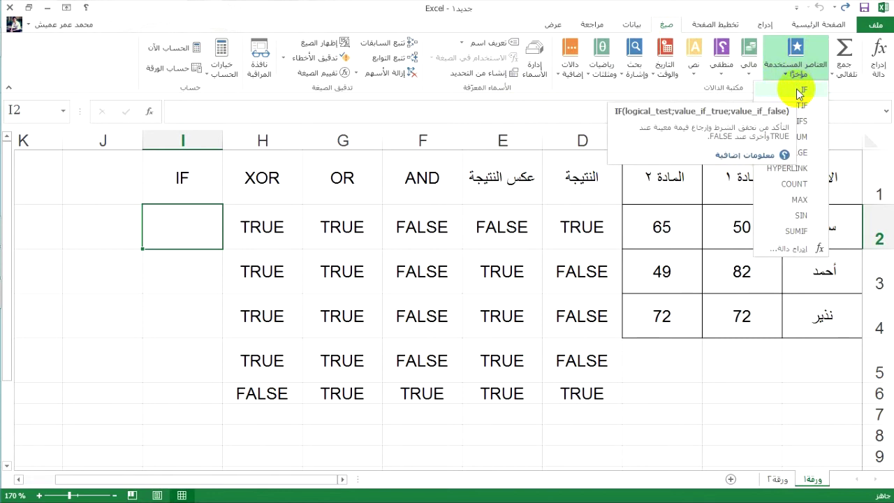
pyautogui.click(788, 249)
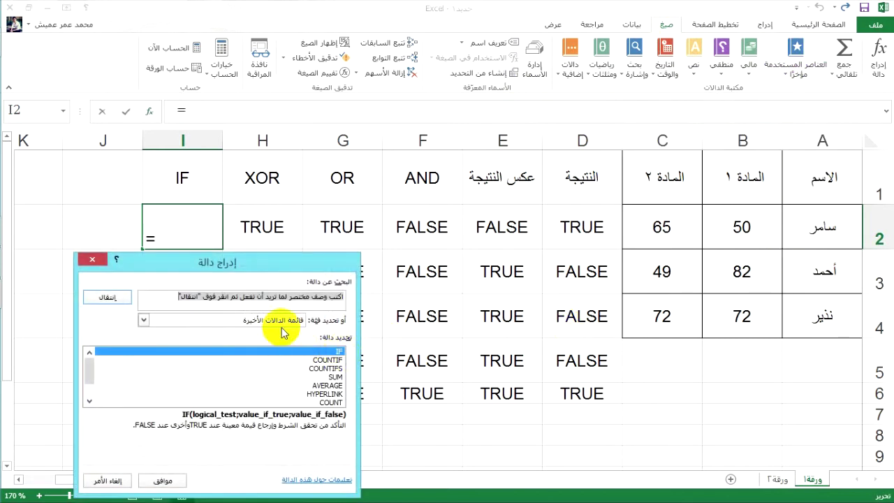
pyautogui.click(144, 322)
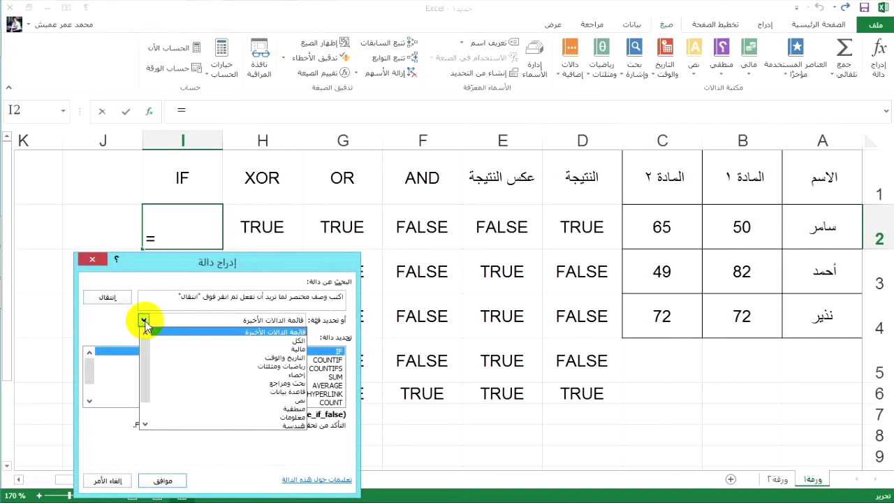
pyautogui.click(257, 342)
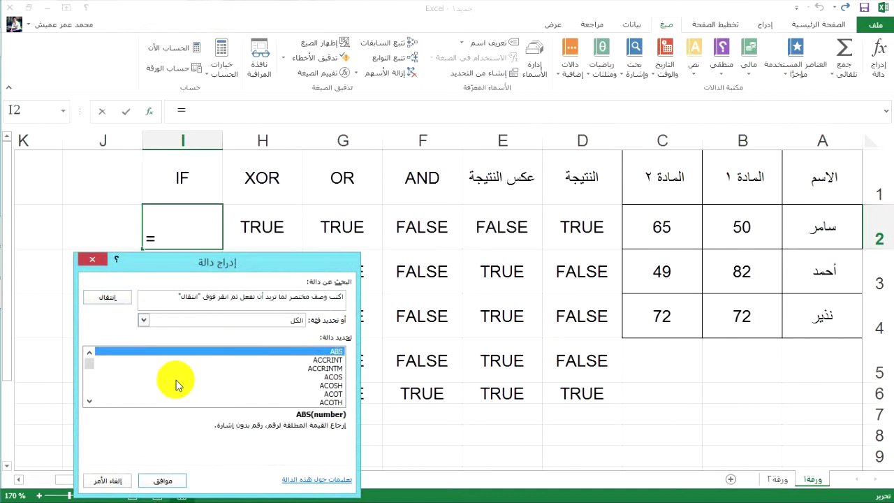
pyautogui.press('i')
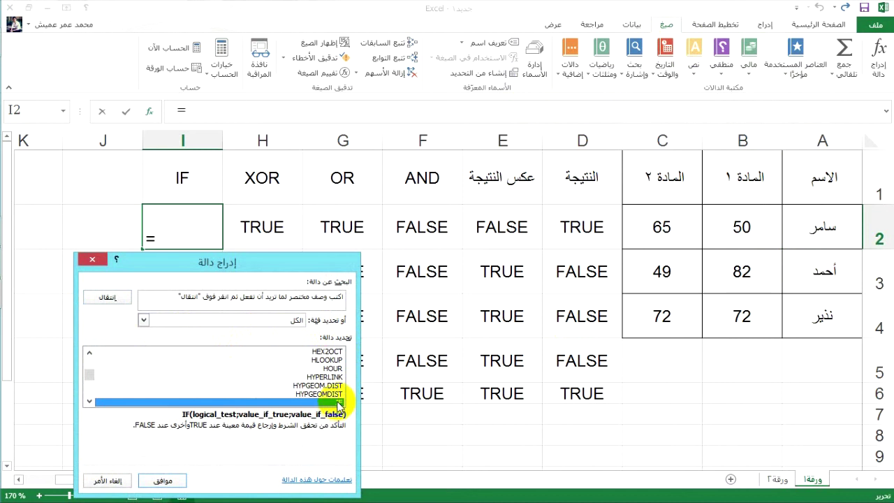
pyautogui.doubleClick(337, 403)
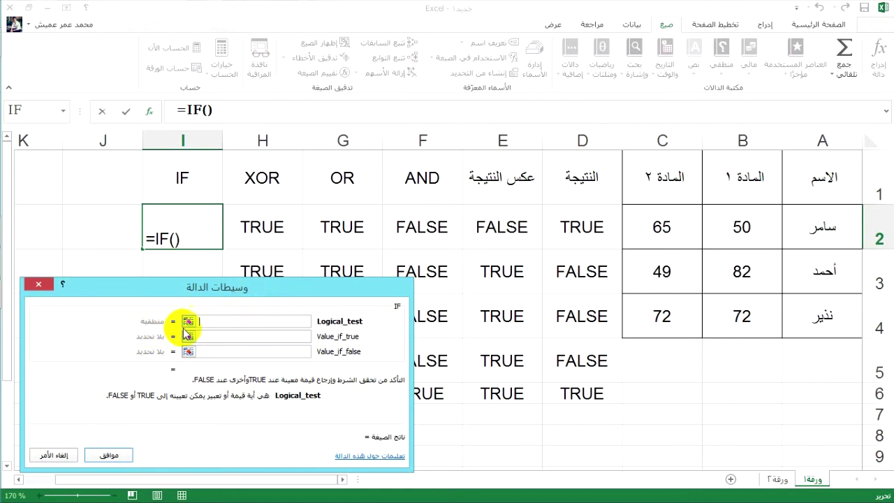
# Set the IF function's logical test to C2>50.
pyautogui.click(688, 236)
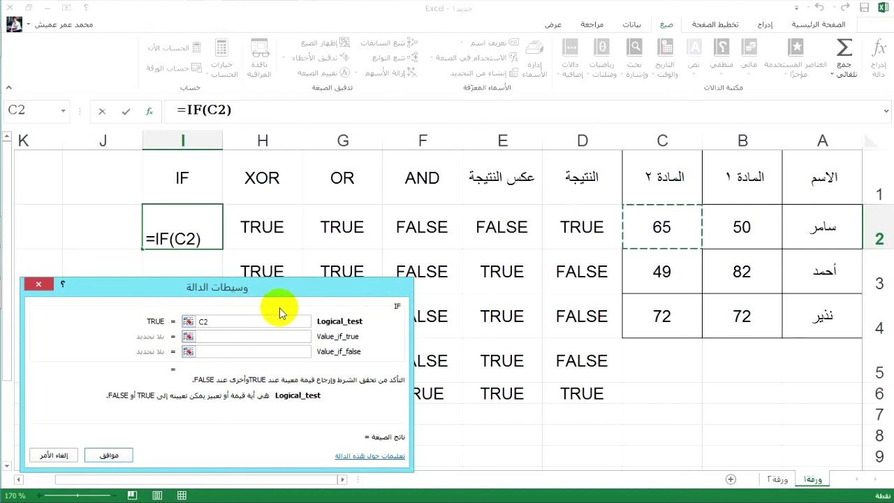
pyautogui.write('>')
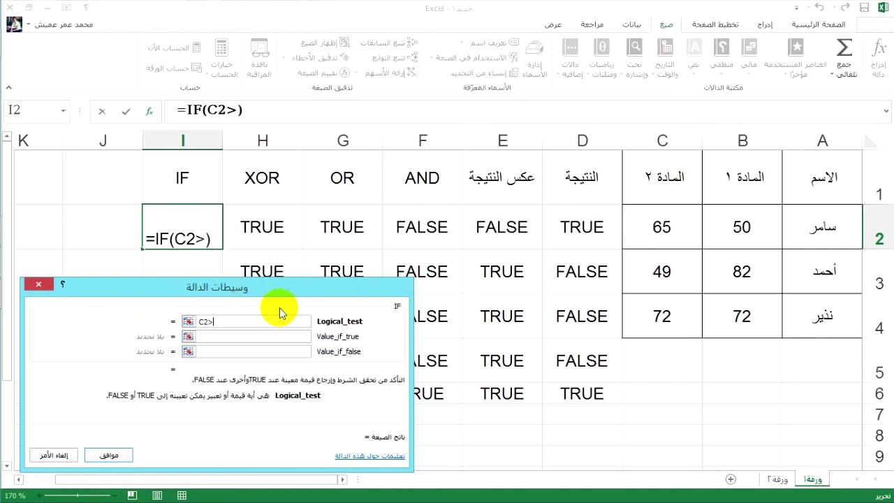
pyautogui.write('50')
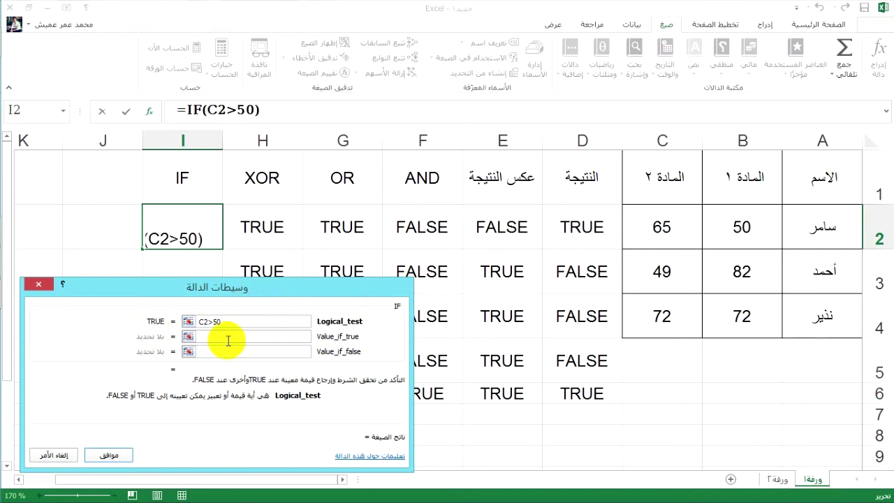
# Set the IF function to return "ناجح" when true and "راسب" when false, and enter the formula in I2.
pyautogui.click(227, 339)
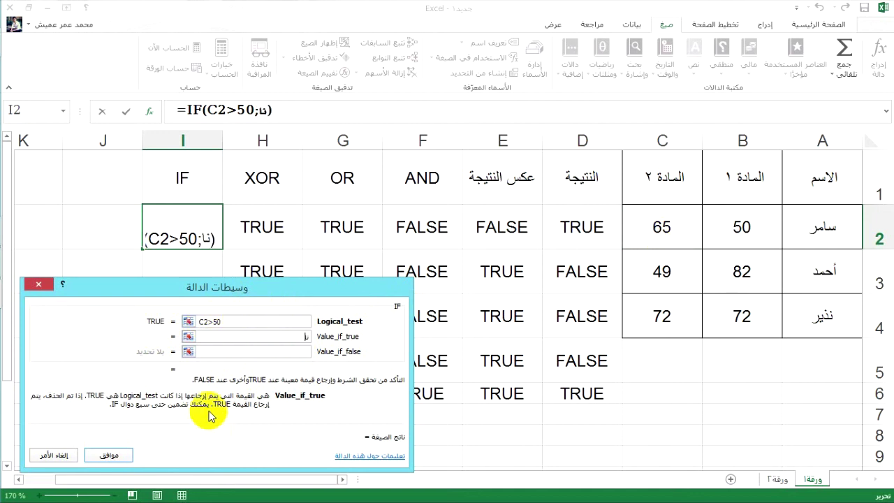
pyautogui.write('ناجح')
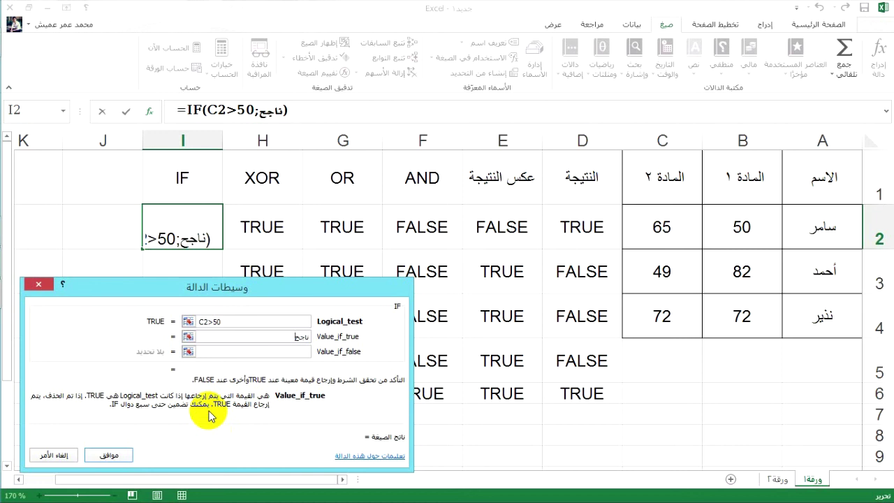
pyautogui.click(267, 354)
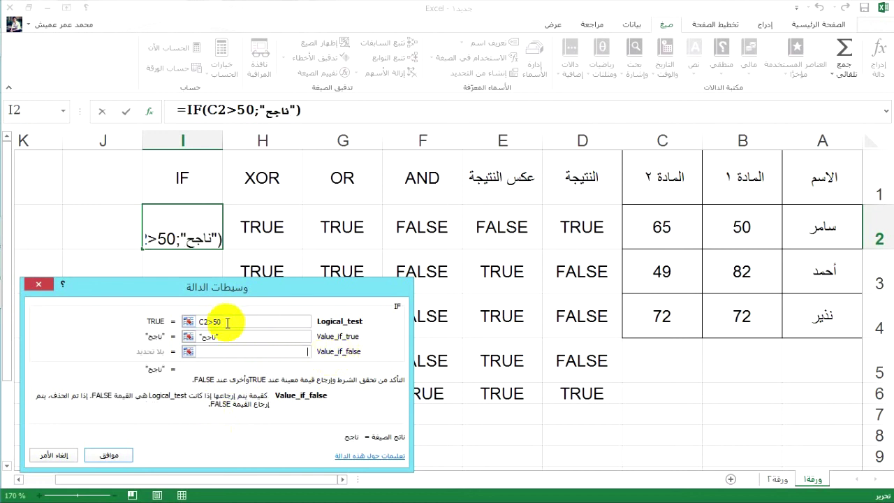
pyautogui.write('راسب')
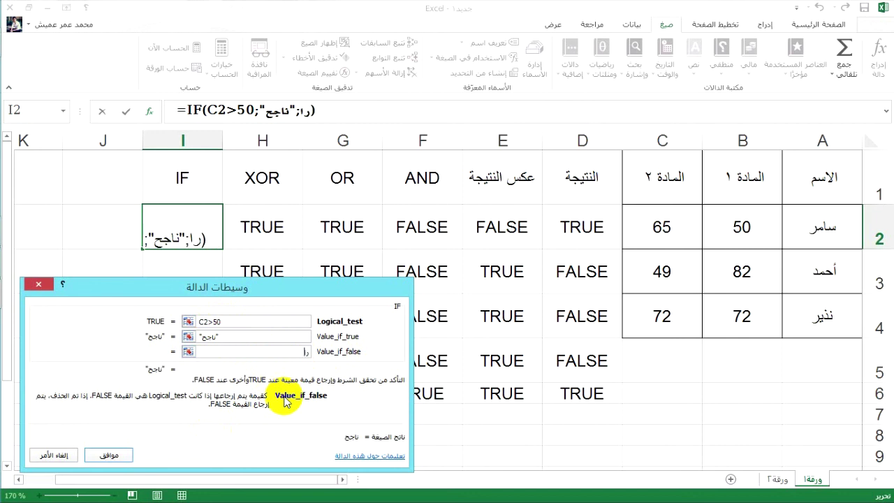
pyautogui.click(112, 455)
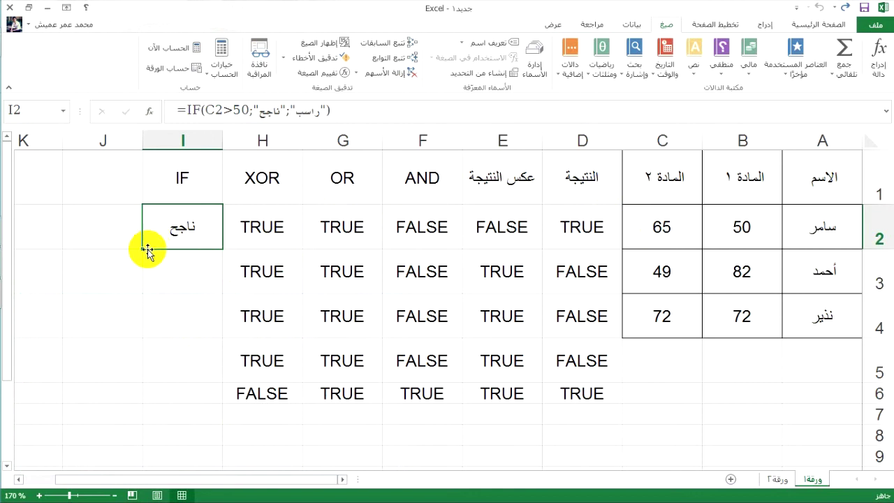
# Fill the IF formula from I2 down to I3 and I4 for the remaining students.
pyautogui.moveTo(140, 249); pyautogui.dragTo(175, 285)
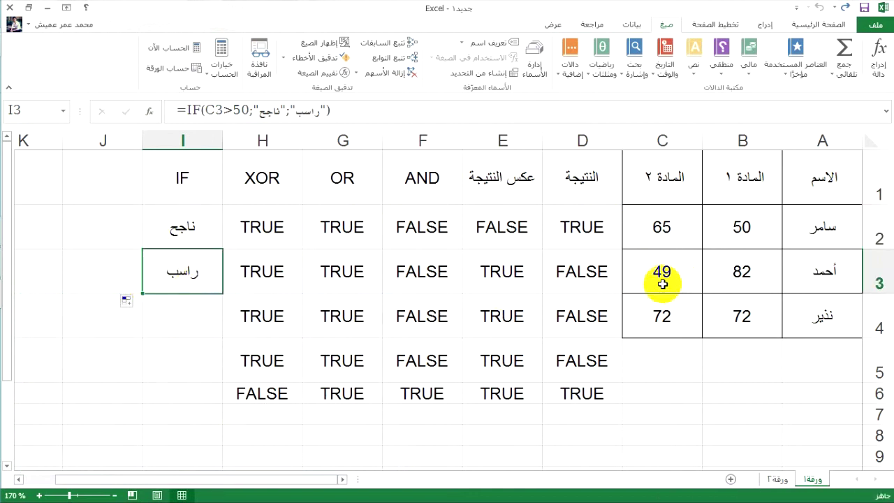
pyautogui.moveTo(143, 295); pyautogui.dragTo(190, 331)
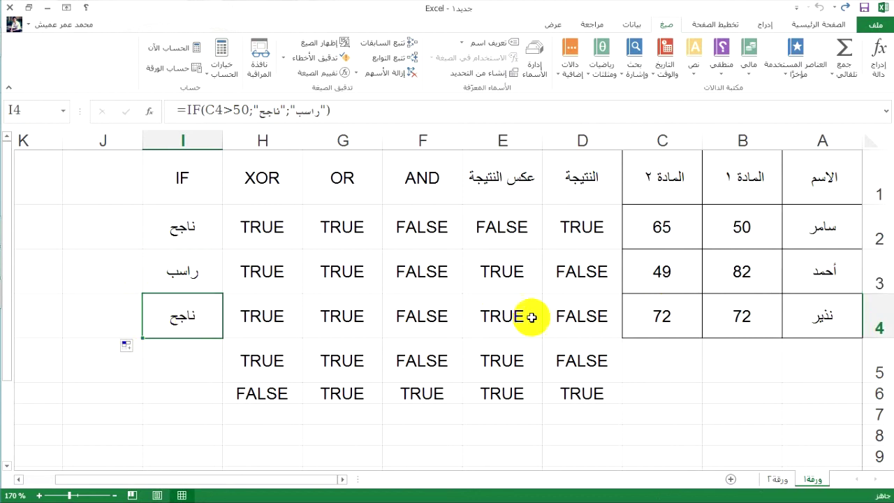
# Enter a test mark of 0 in C5 and extend the IF formula from I4 down to I5.
pyautogui.click(677, 368)
pyautogui.write('0')
pyautogui.press('Return')
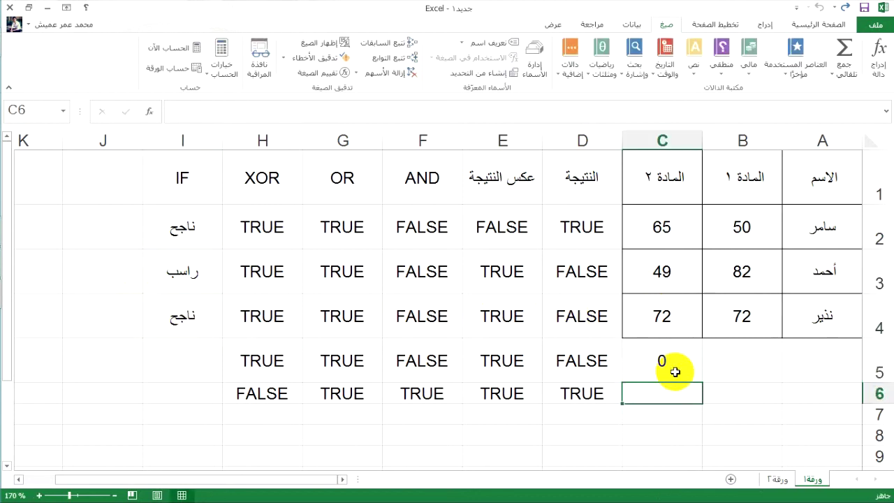
pyautogui.click(184, 314)
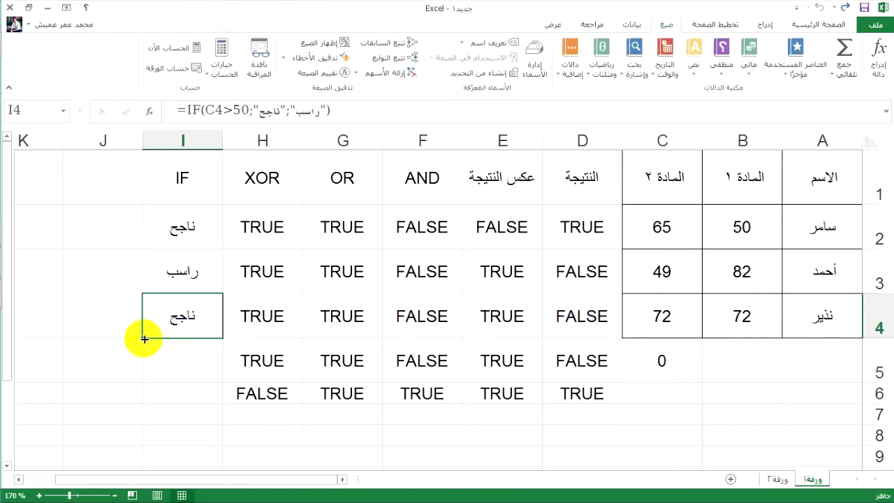
pyautogui.moveTo(144, 339); pyautogui.dragTo(160, 380)
pyautogui.click(166, 361)
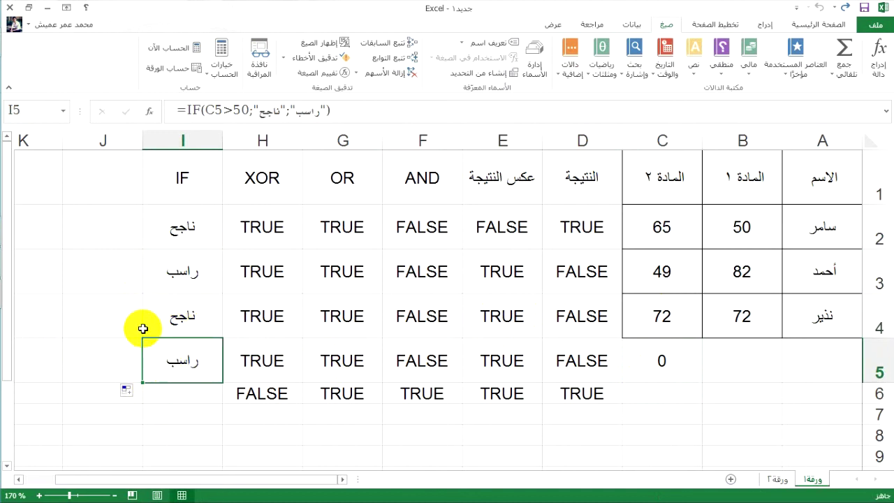
# Switch to the Photos app to view the lecture's outline of logical functions.
pyautogui.hotkey('alt', 'Tab')
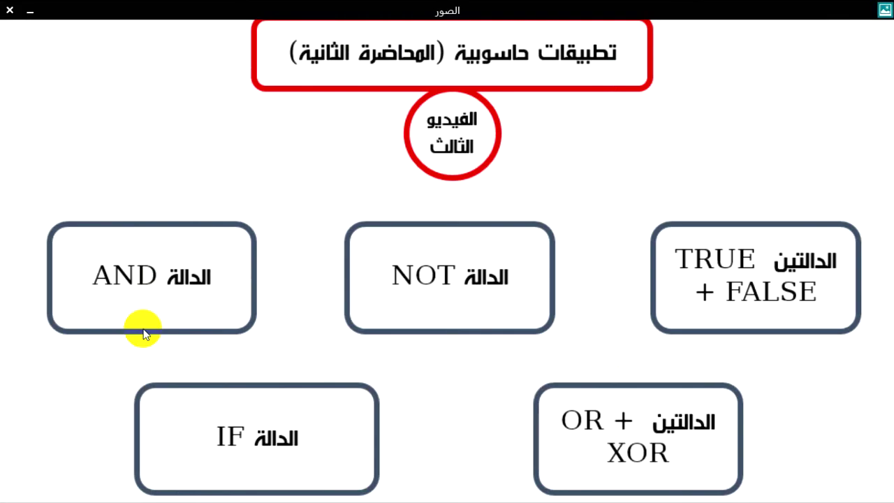